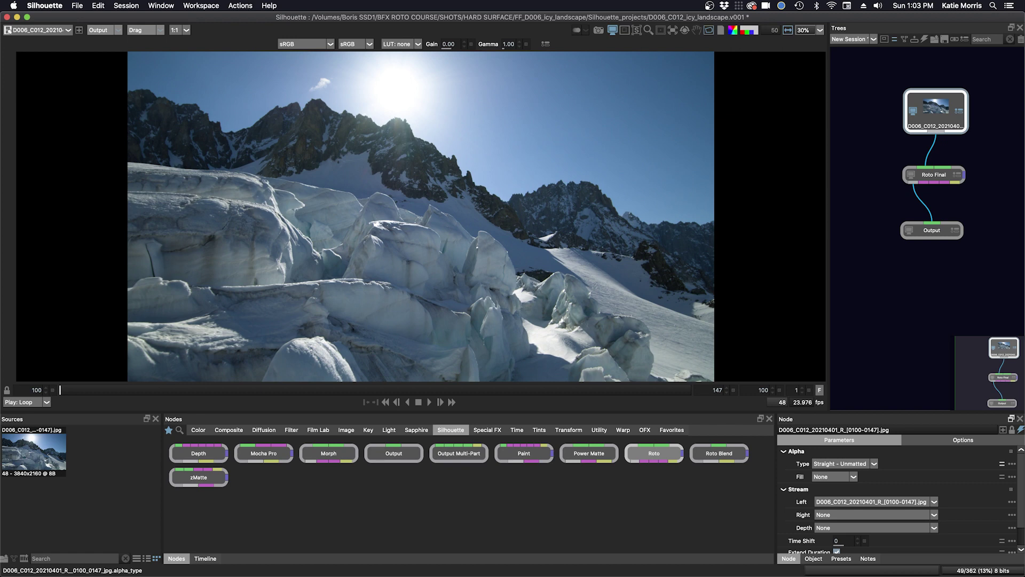
- Play back the D006_C012 icy landscape clip to review the footage
left_click(430, 402)
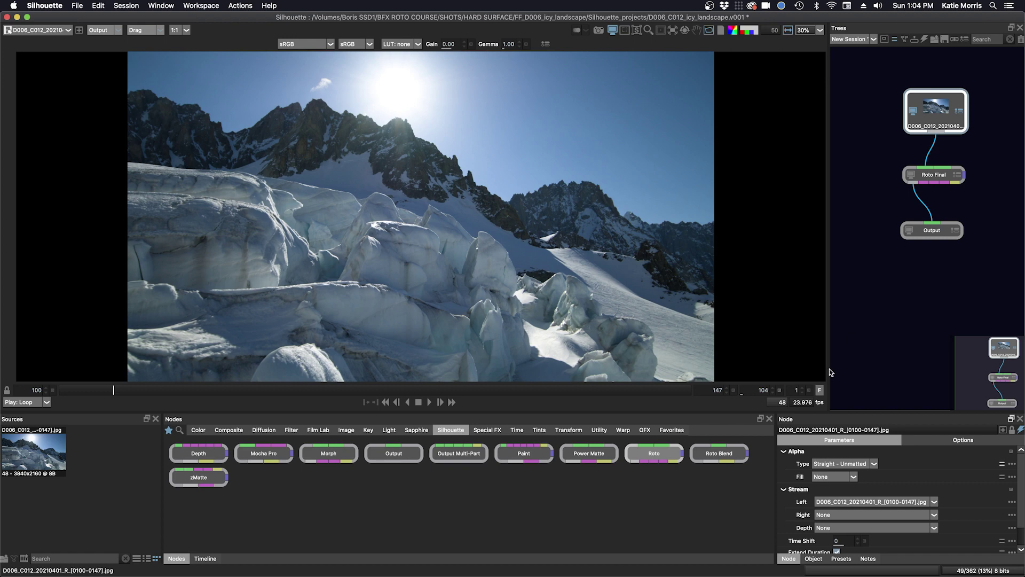
- Add a Roto 1 node fed by the D006_C012 source and line it up beside Roto Final
left_click(651, 453)
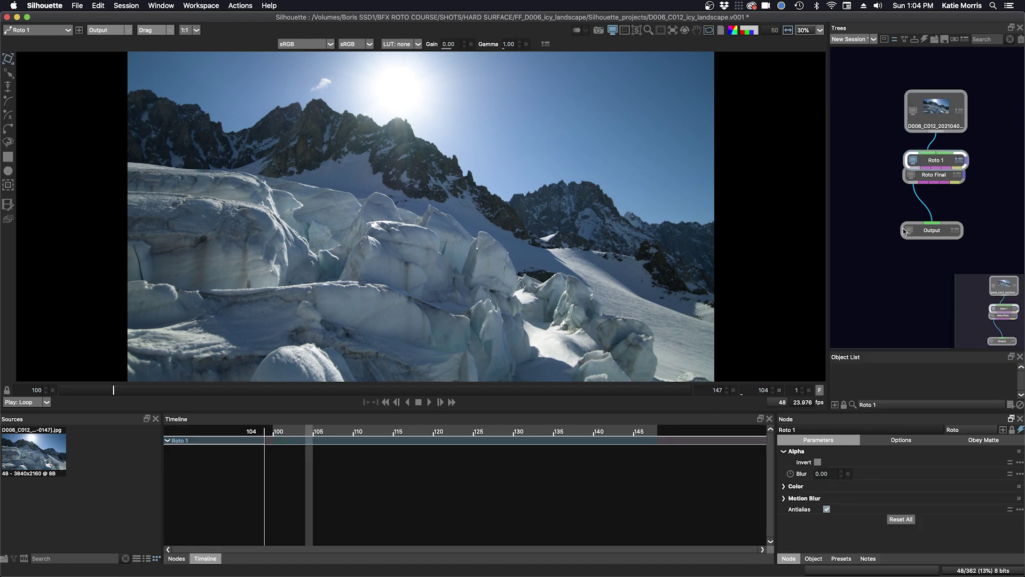
left_click_drag(947, 174, 1004, 150)
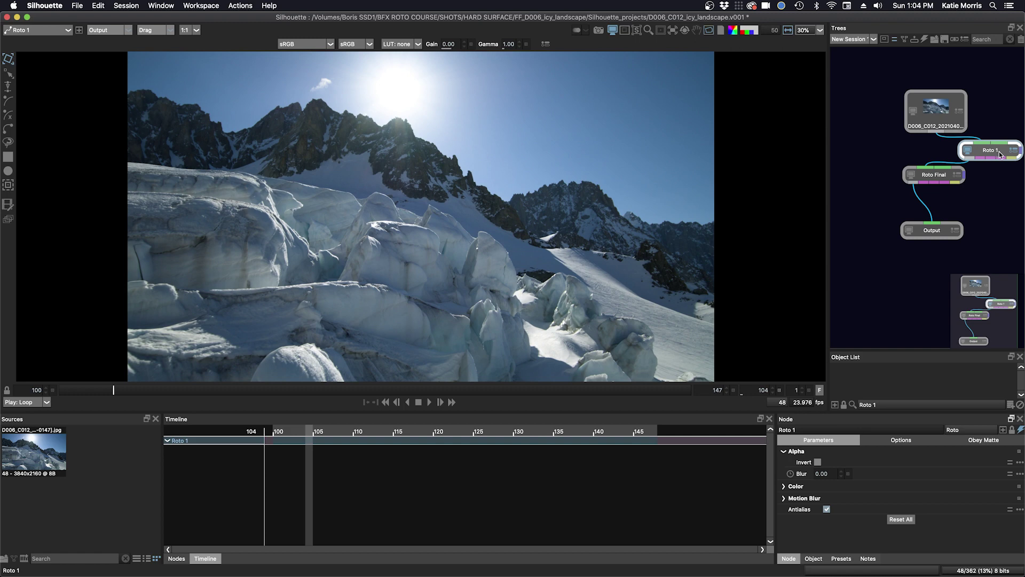
left_click_drag(1000, 154, 936, 127)
left_click_drag(859, 154, 864, 177)
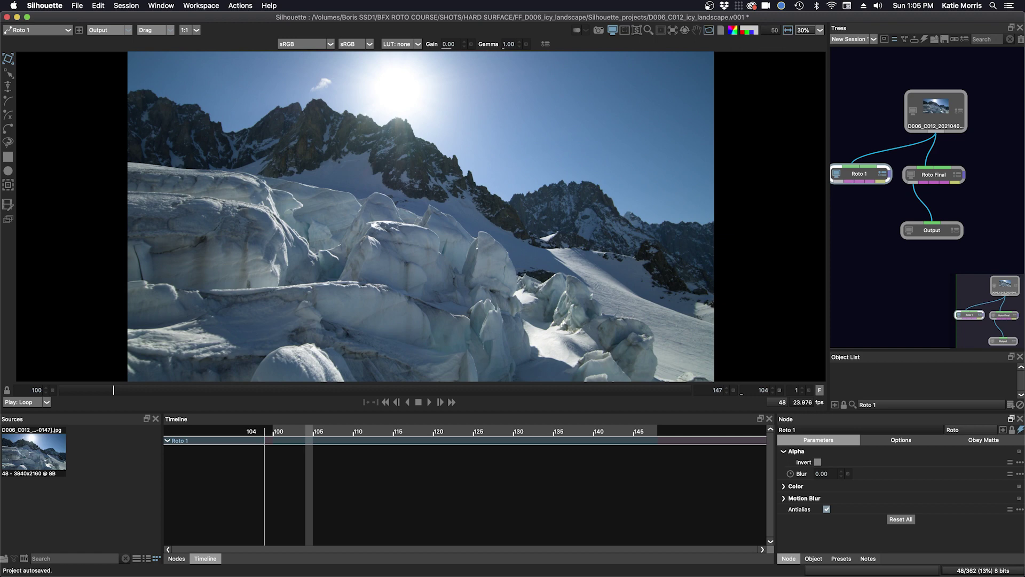
- Show the node palette, compare the Silhouette node set, and end on the Favorites set
left_click(177, 559)
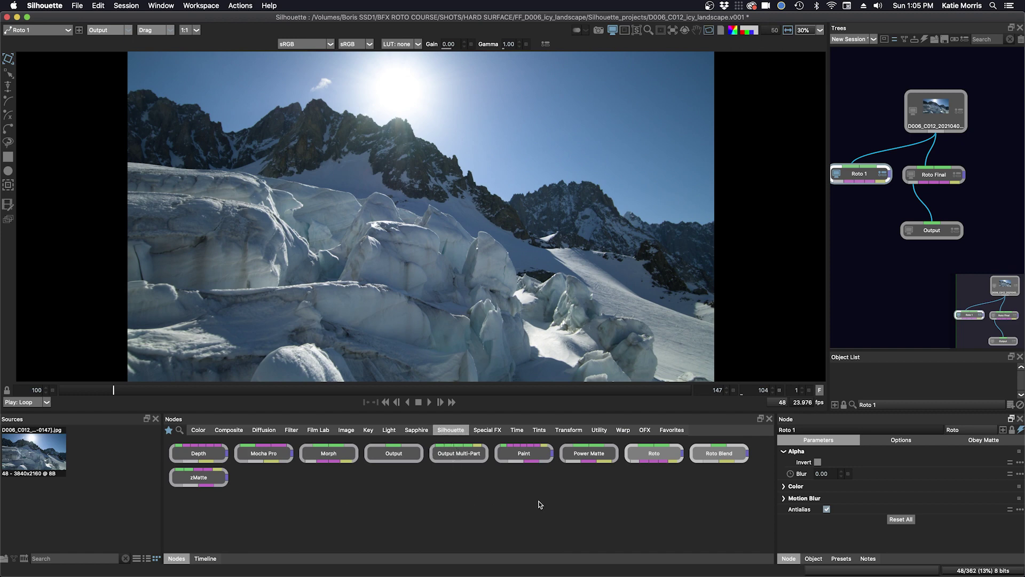
left_click(673, 430)
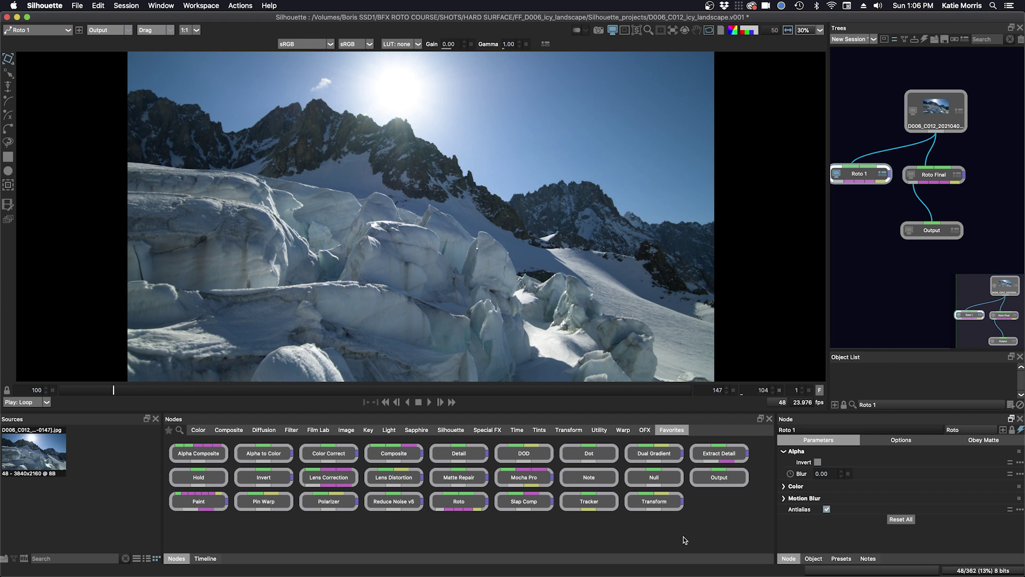
left_click(449, 433)
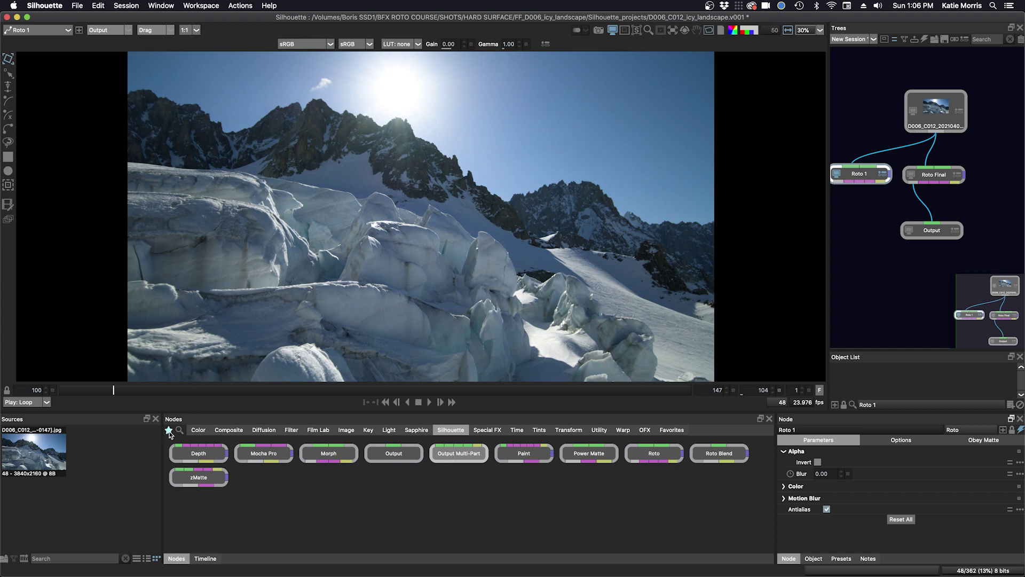
left_click(666, 433)
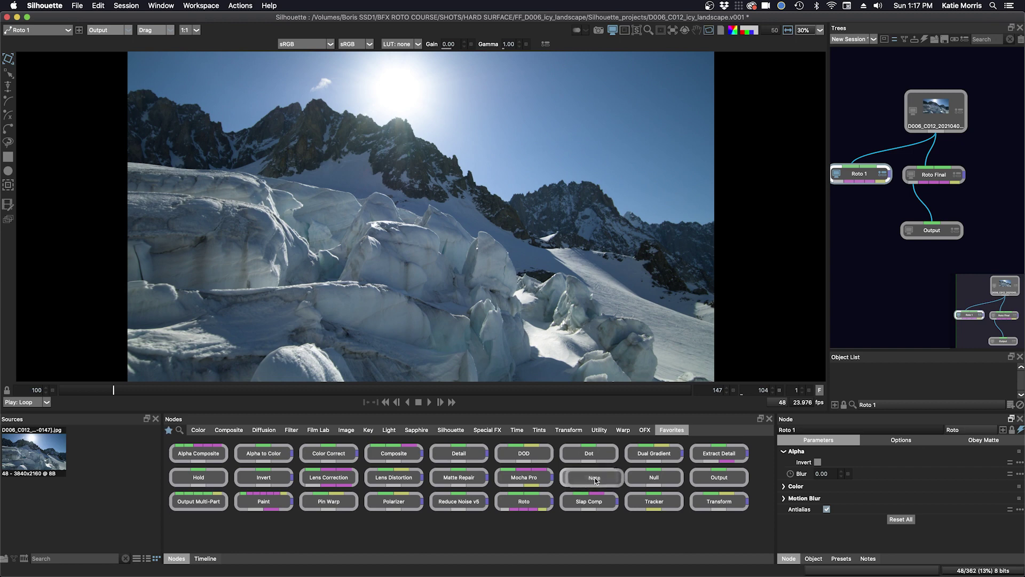
- Place a Note node in the tree and set its font size to 14
left_click_drag(588, 476, 1000, 131)
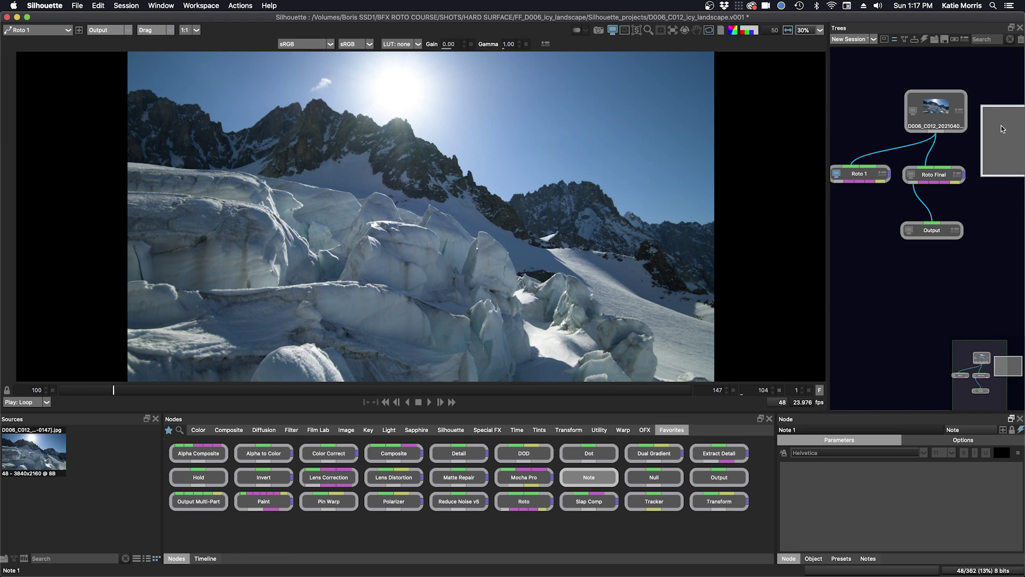
left_click_drag(977, 357, 1000, 350)
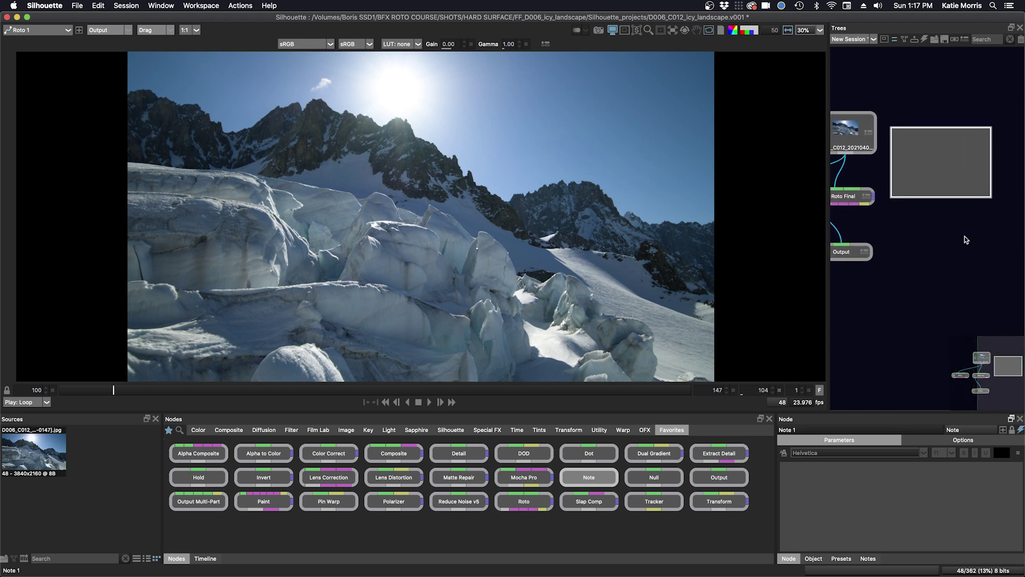
left_click(783, 454)
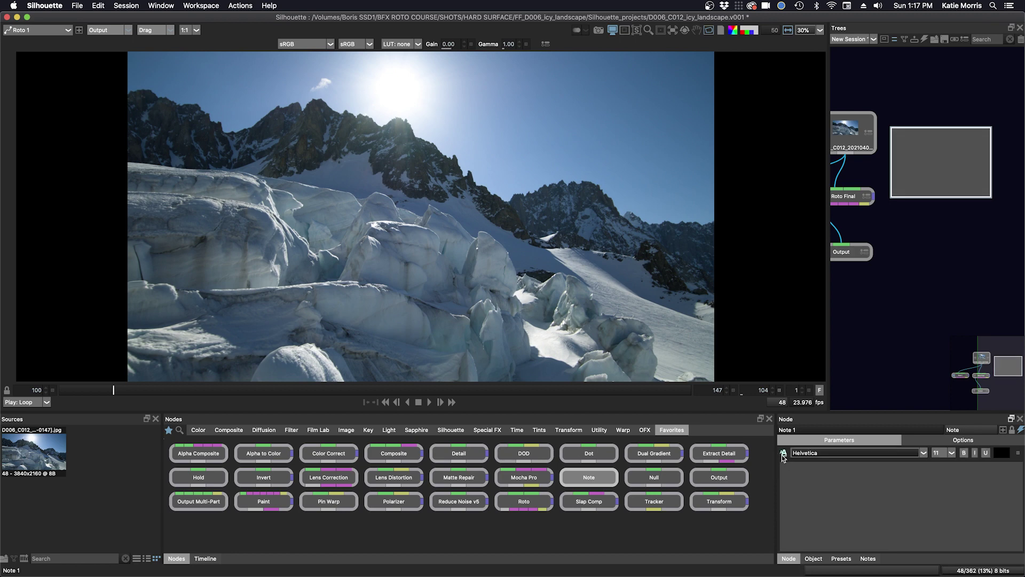
left_click(956, 457)
left_click(938, 494)
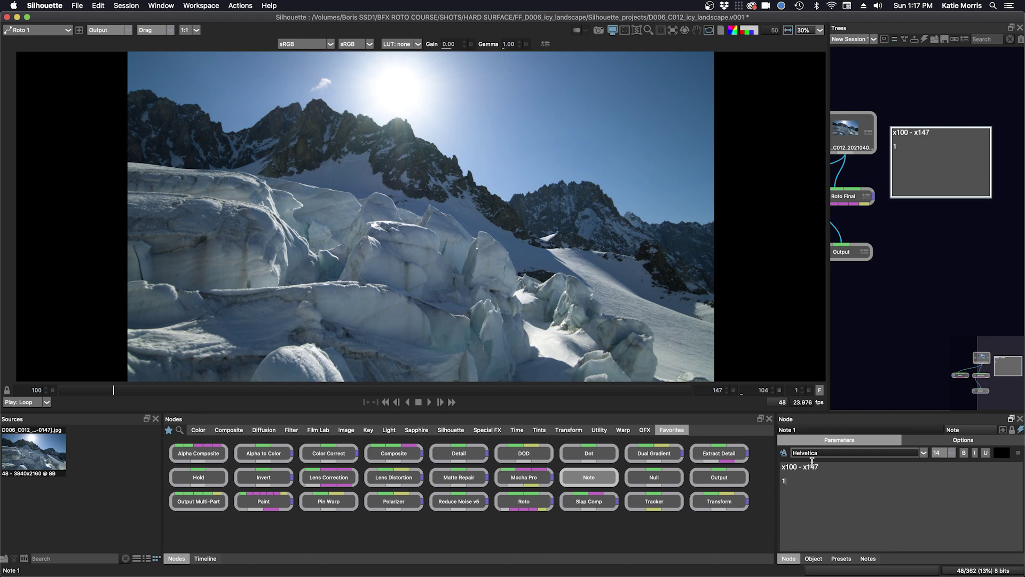
- Enter the task lines: roto fg ice formations, 2. roto mid-ground ridge, 3. roto bg ridges
type("roto fg ice formations")
key("Return")
type("2. roto m")
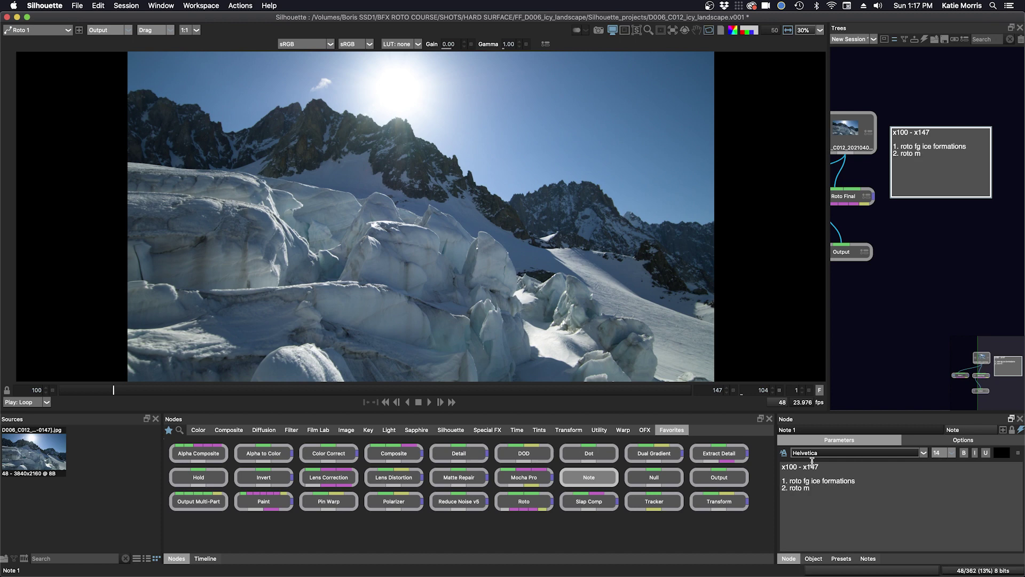
type("id-ground ridge")
key("Return")
type("3. roto bg ")
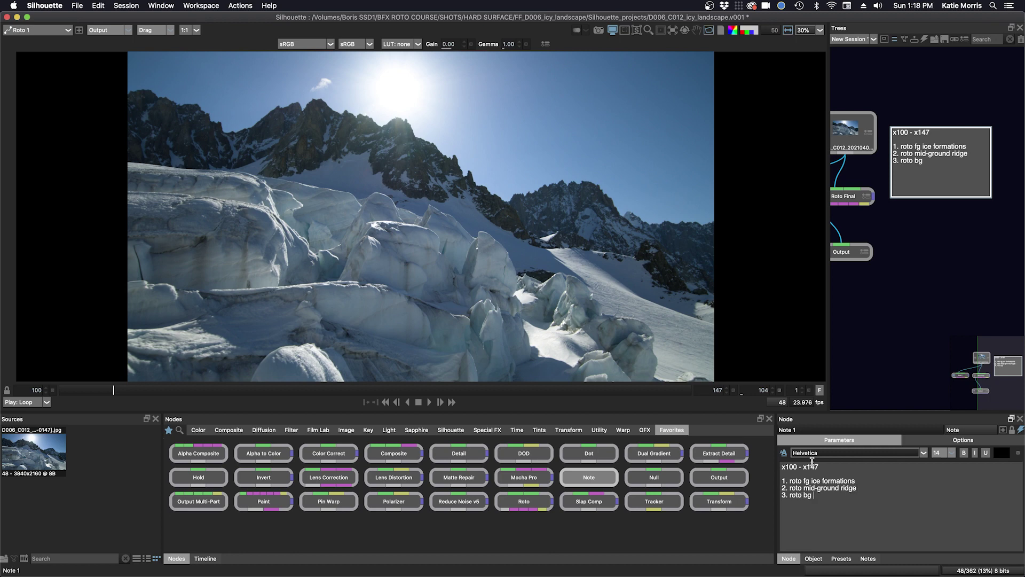
type("ridges")
- Make the note's x100 - x147 title line green
left_click_drag(822, 467, 789, 463)
left_click(1001, 453)
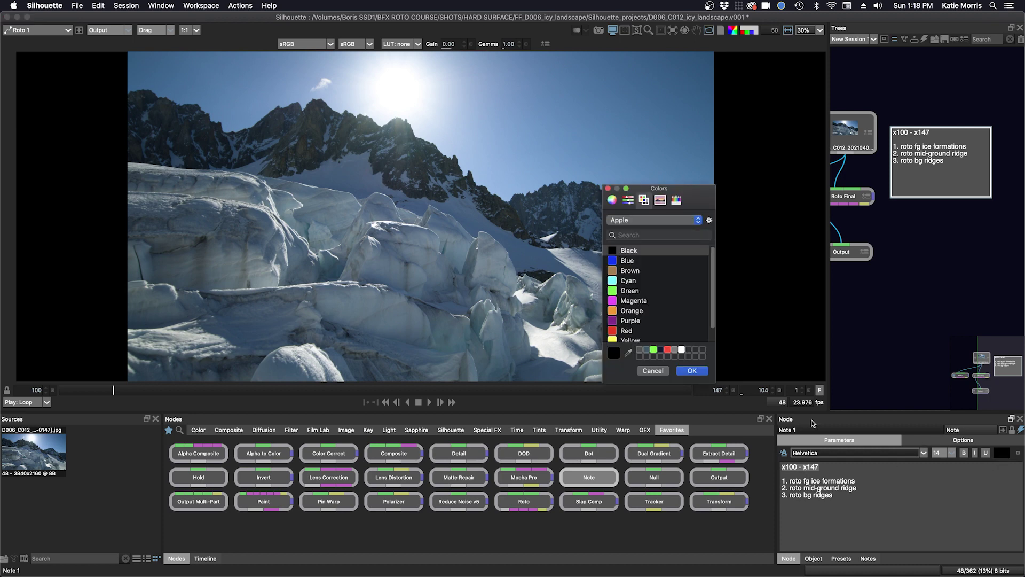
left_click(630, 290)
left_click(691, 371)
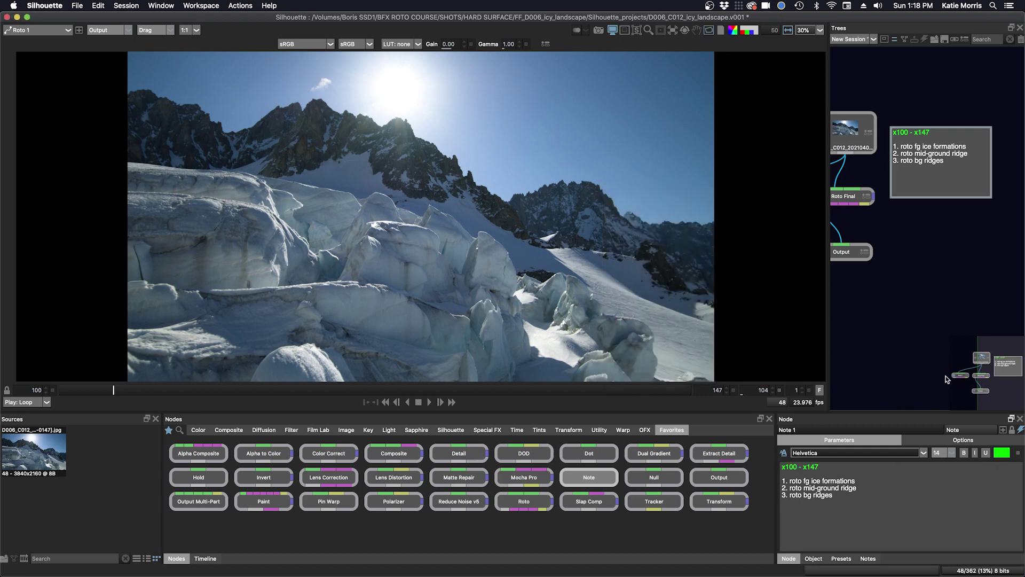
left_click_drag(1006, 345, 982, 347)
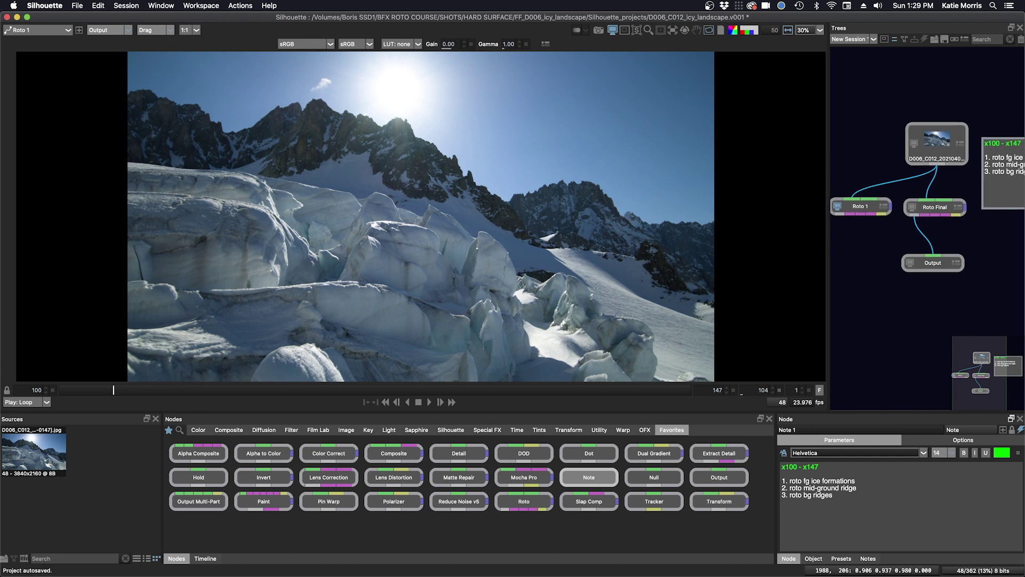
- Rename the Roto 1 node to 'Roto Class demo'
left_click(861, 209)
left_click(807, 429)
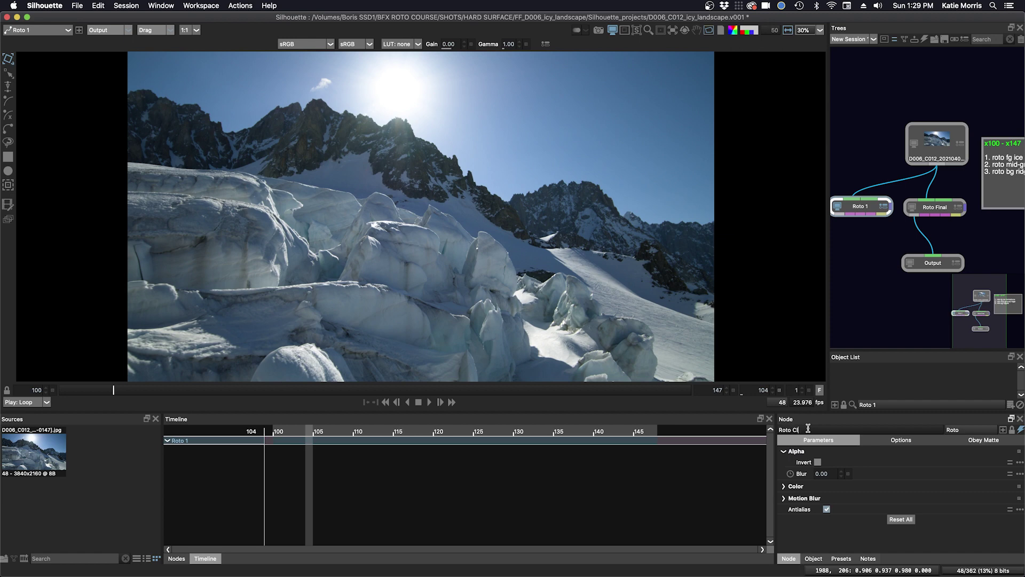
type("Class demo")
key("Return")
left_click(860, 305)
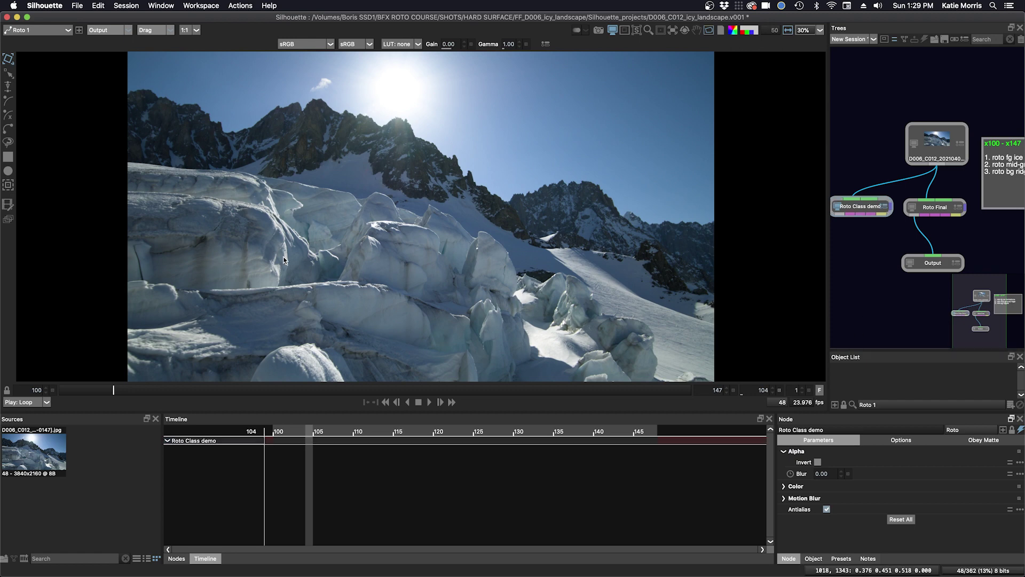
- Scrub the shot through frames 105 and 131, then play from frame 131
left_click(123, 390)
left_click_drag(347, 390, 473, 391)
left_click(429, 401)
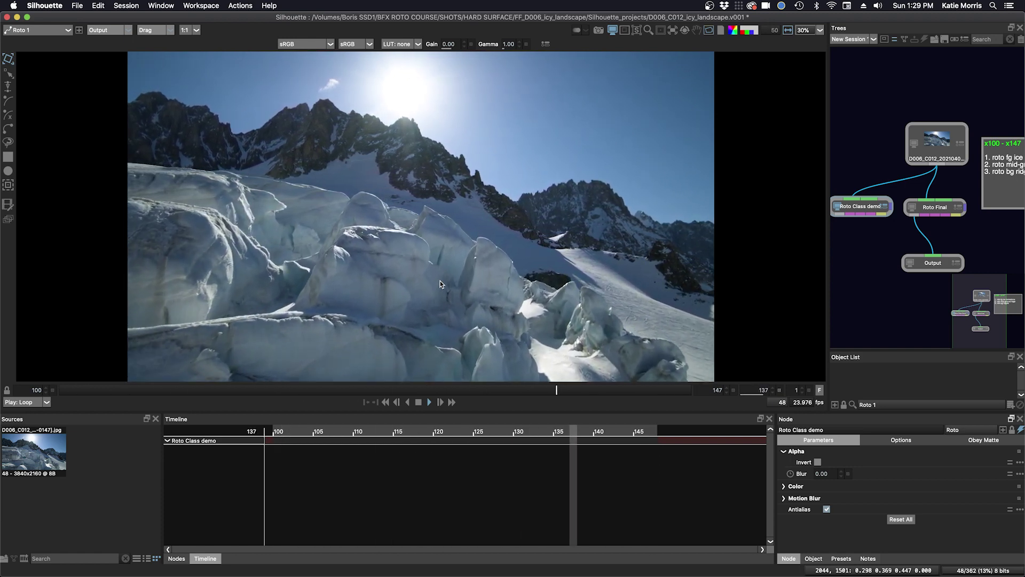
- Stop playback and set the Planar Tracker to Auto features, Perspective motion model and Luminance channel
left_click(418, 402)
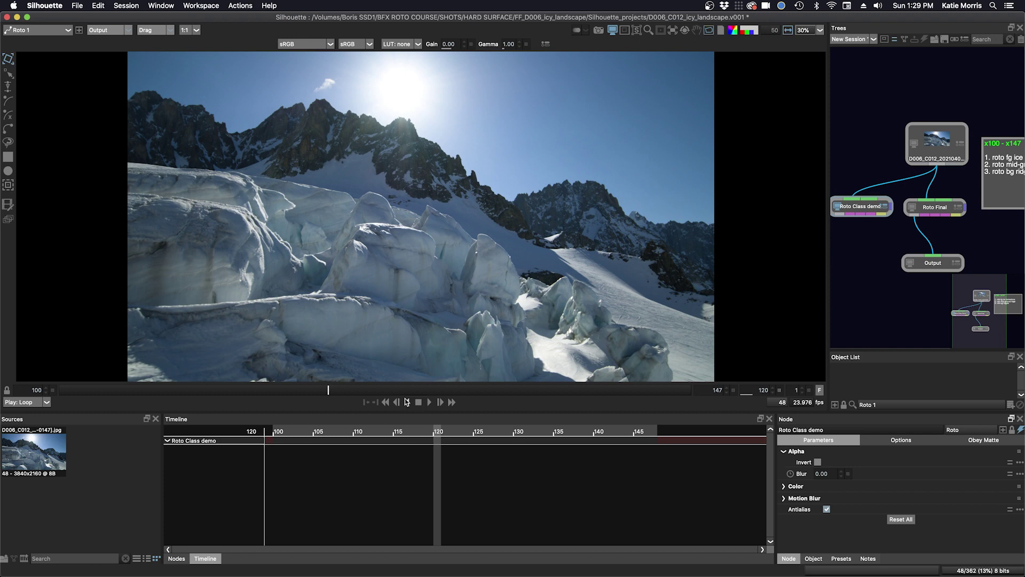
left_click(8, 185)
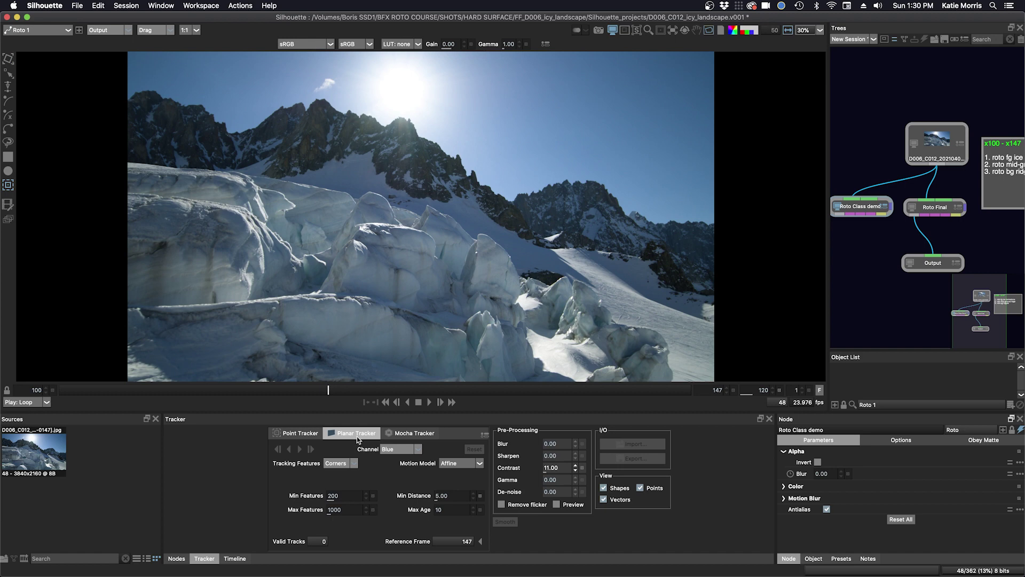
left_click(341, 463)
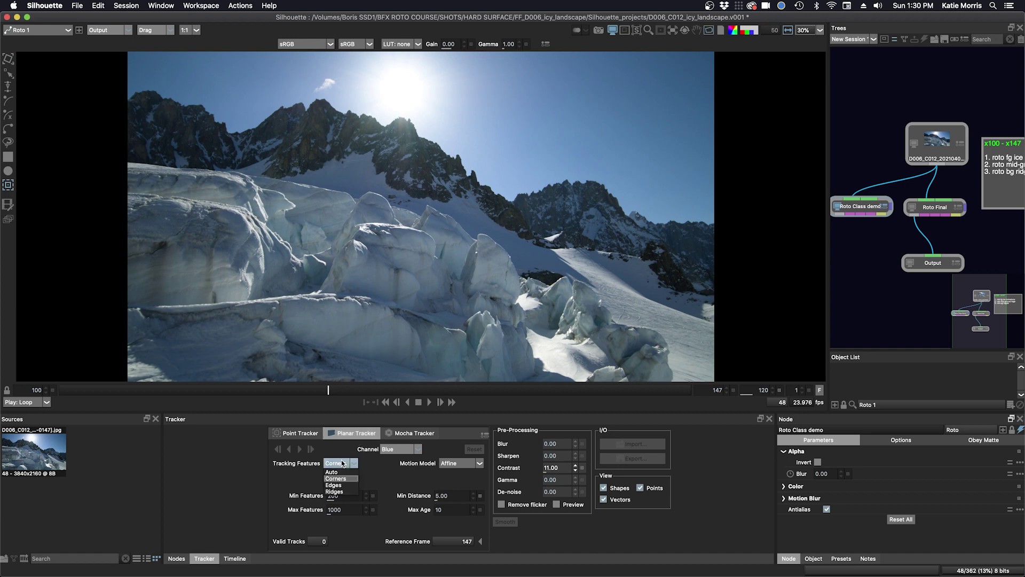
left_click(338, 472)
left_click(339, 462)
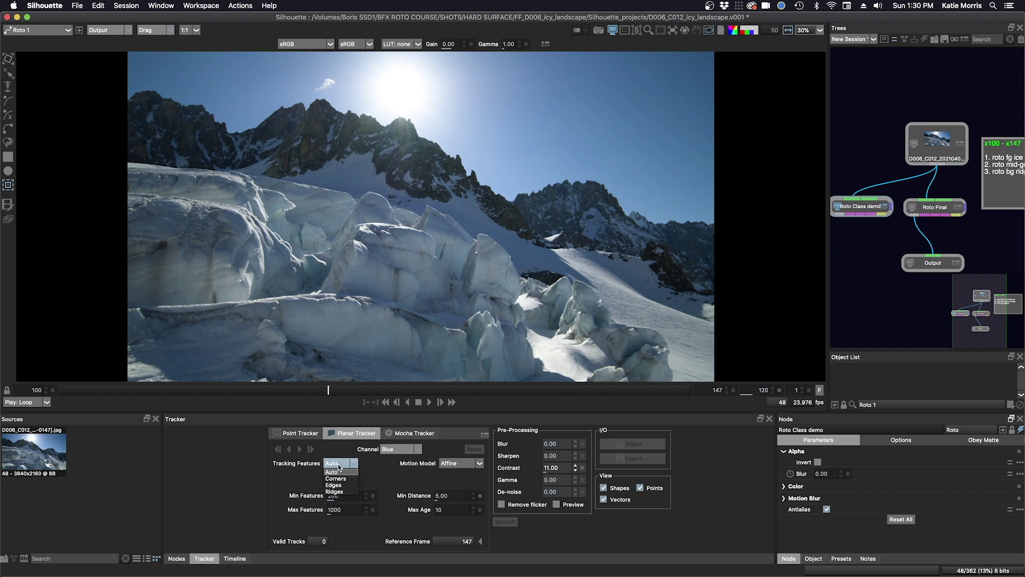
left_click(372, 480)
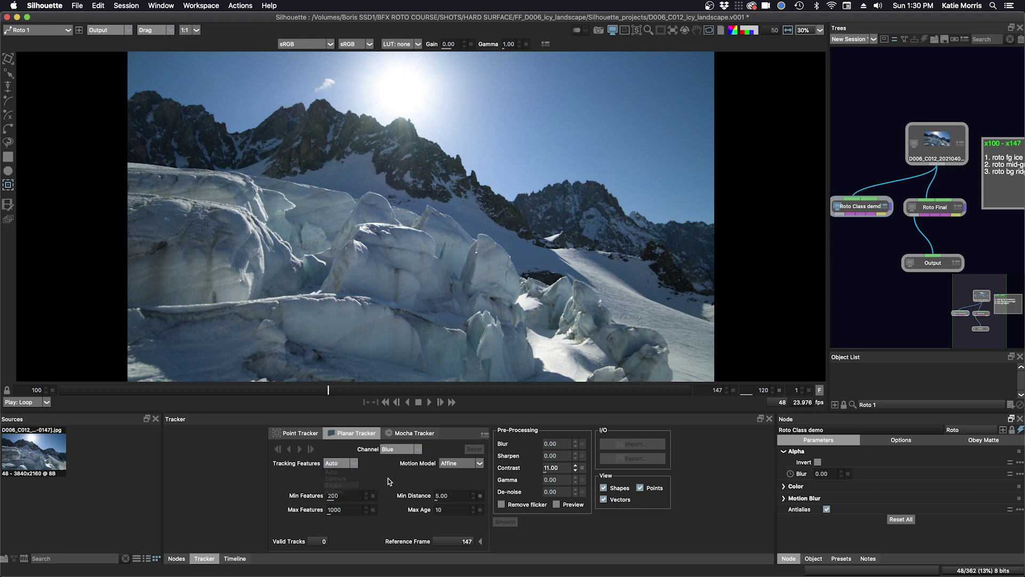
left_click(447, 461)
left_click(450, 472)
left_click(453, 463)
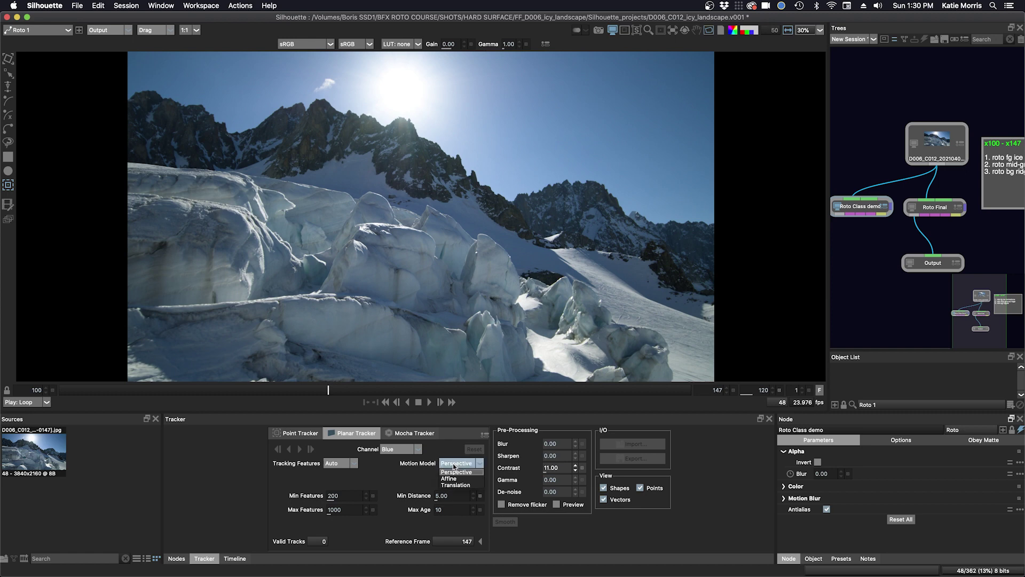
left_click(408, 492)
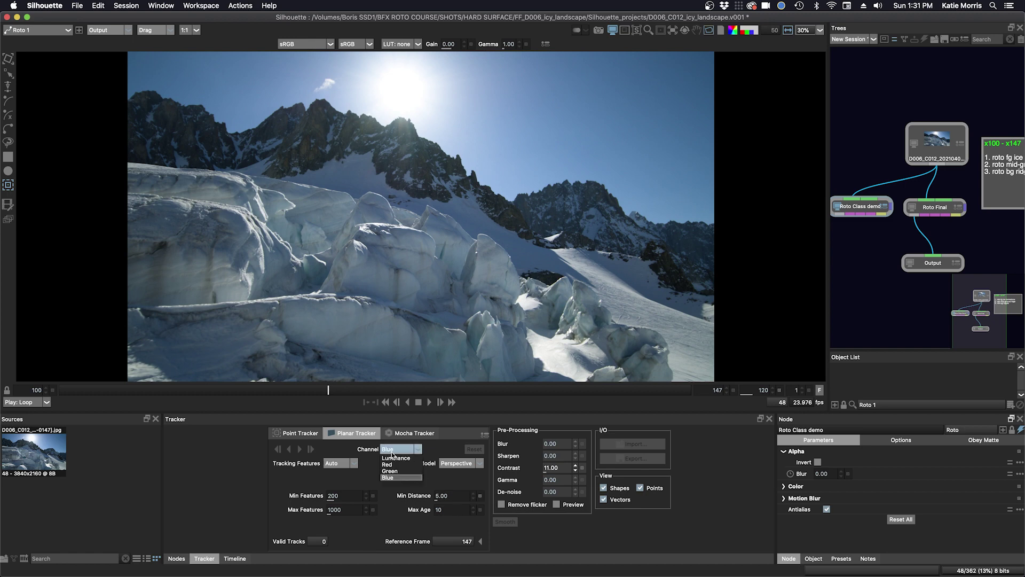
left_click(395, 458)
left_click(396, 448)
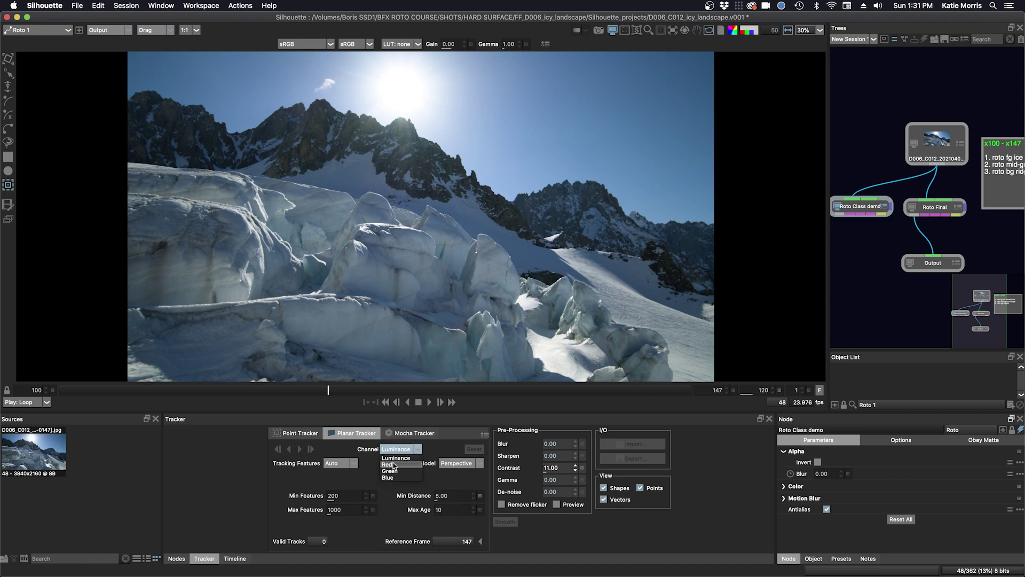
left_click(389, 488)
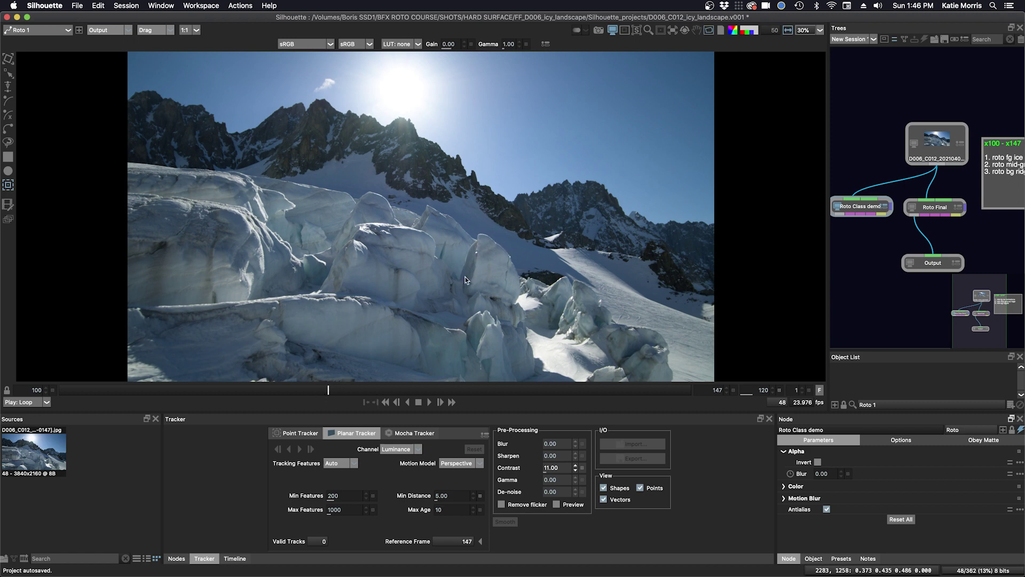
- At frame 147, draw a closed seven-point X-spline around the foreground ice block
left_click_drag(336, 390, 677, 390)
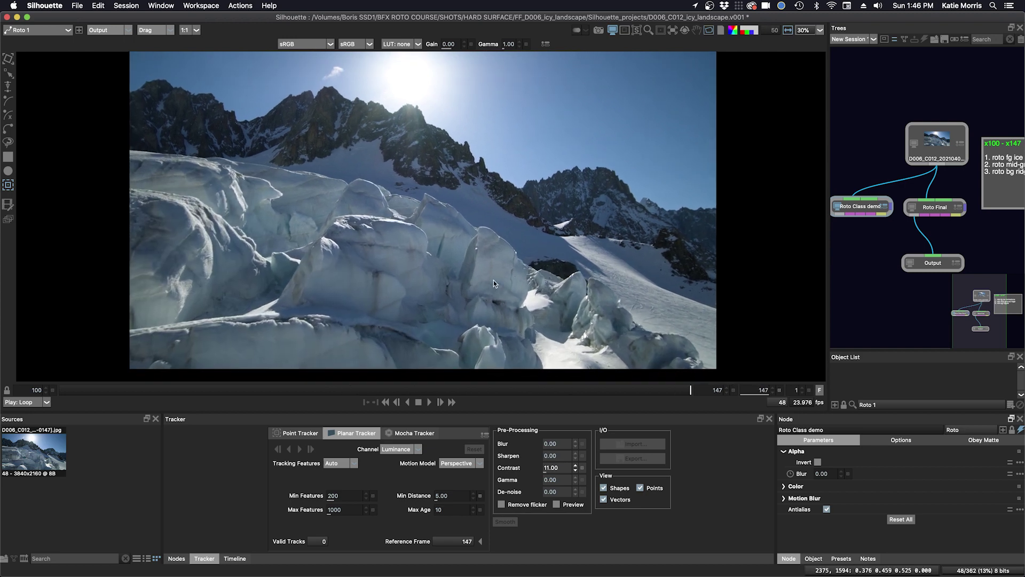
scroll(495, 277, "up", 2)
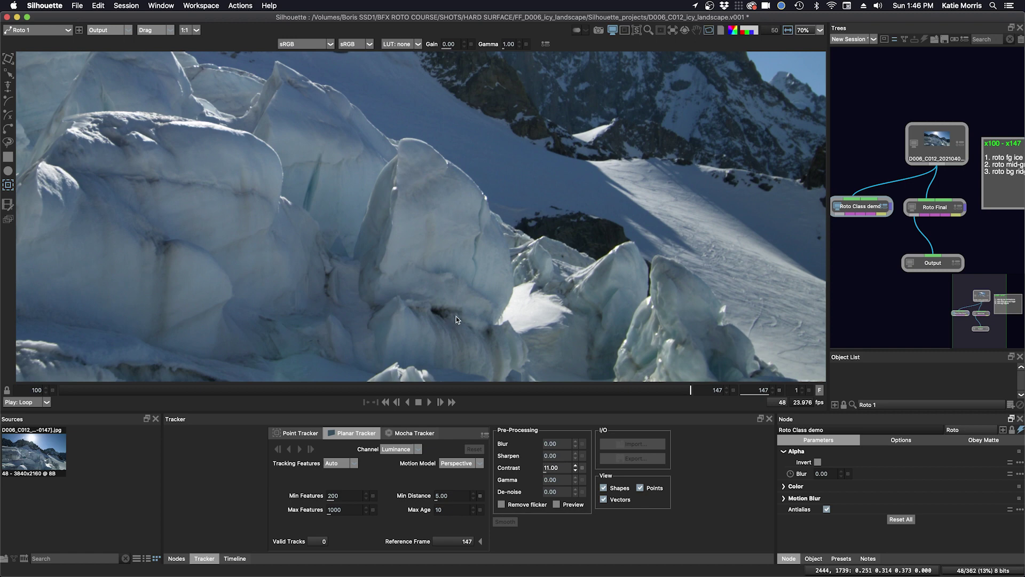
key("shift+t")
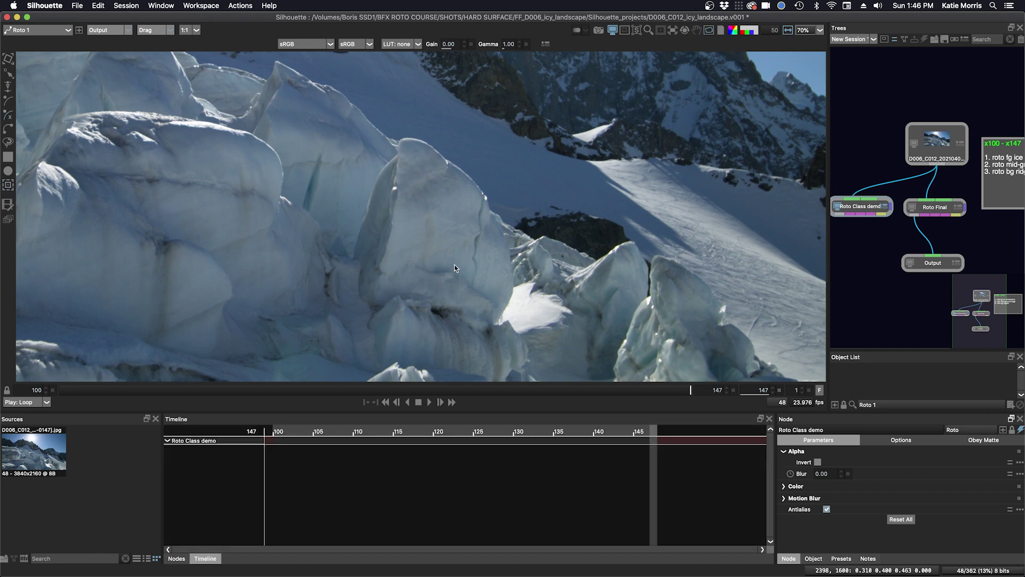
left_click(415, 134)
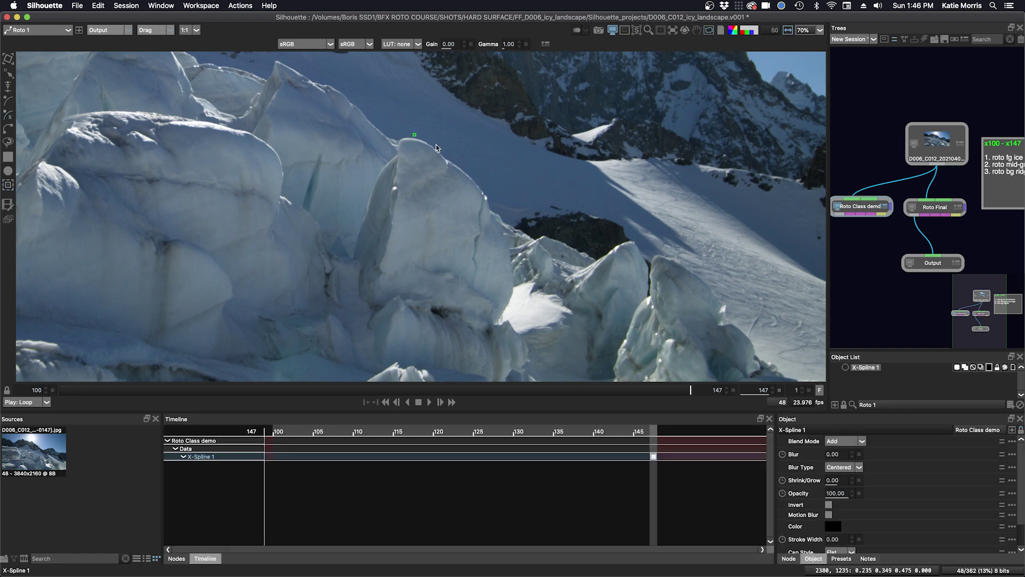
left_click(446, 155)
left_click(497, 222)
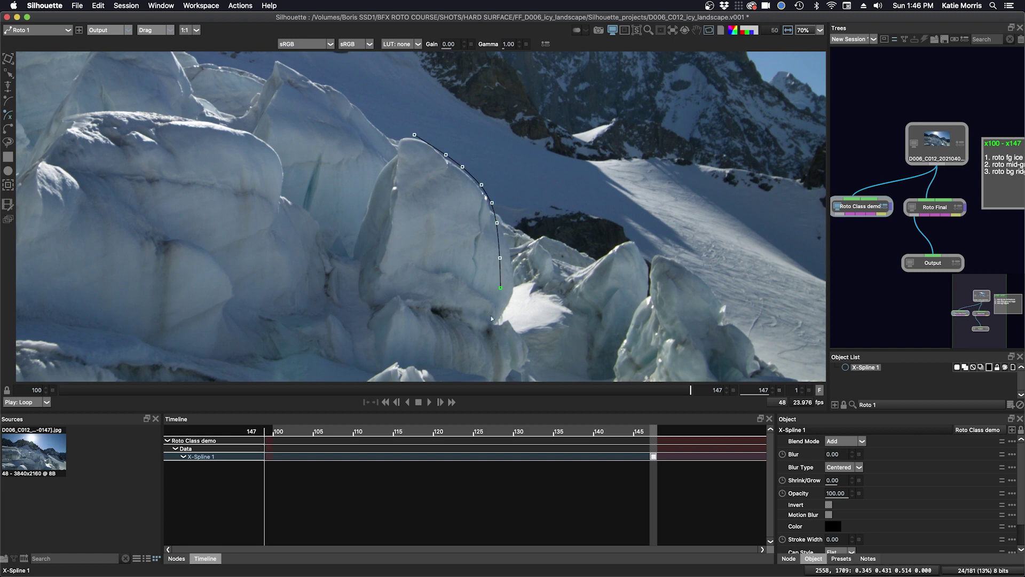
left_click(424, 322)
left_click(363, 252)
left_click(373, 213)
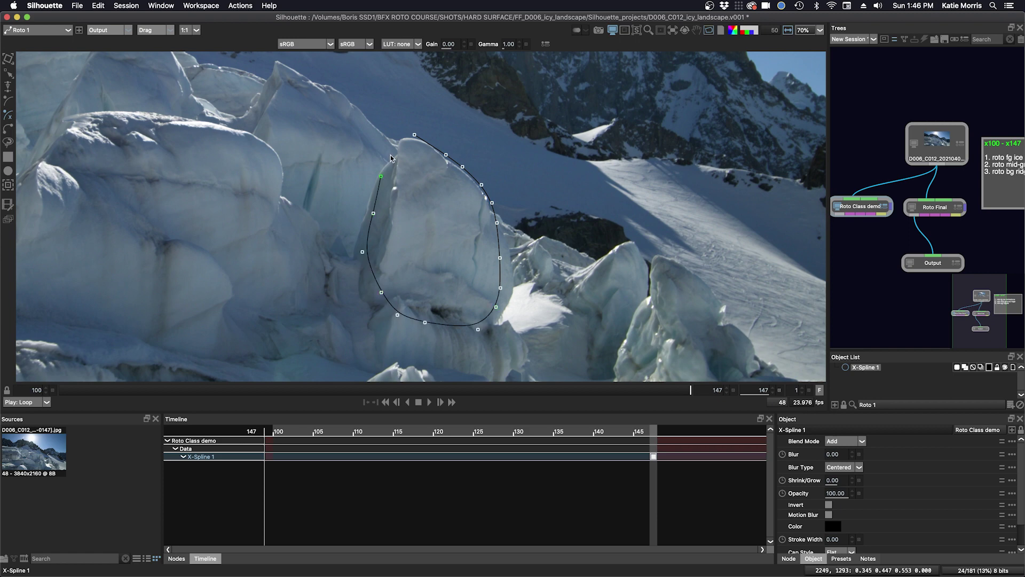
left_click(392, 154)
left_click(413, 135)
- Adjust the spline's top, upper-left and bottom points to fit the block at frames 147 and 100
left_click_drag(392, 155, 403, 160)
mouse_move(662, 423)
left_mouse_down()
mouse_move(229, 432)
mouse_move(654, 431)
left_mouse_up()
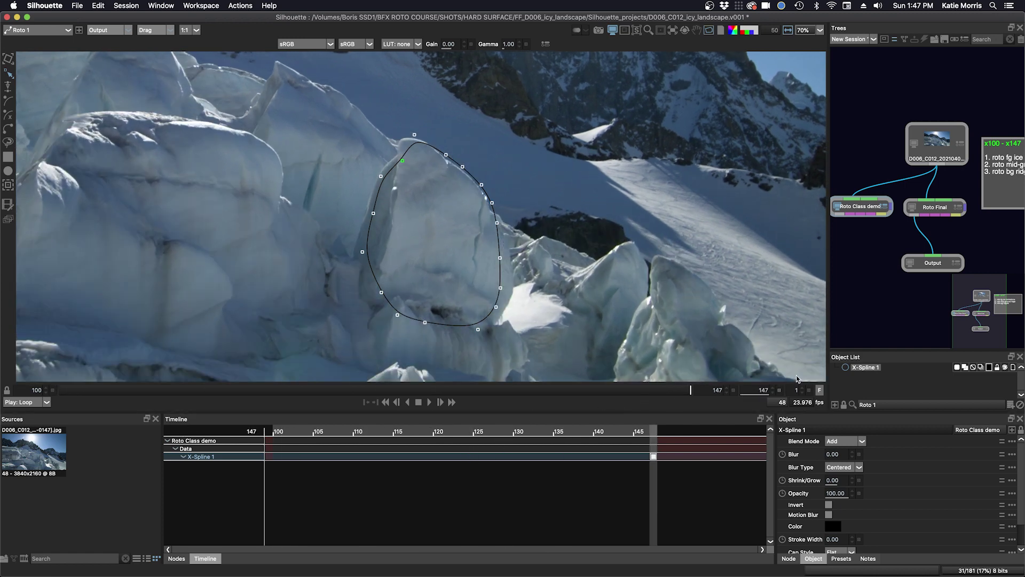
left_click(415, 135)
left_click_drag(415, 135, 406, 124)
left_click(445, 154)
left_click_drag(446, 154, 401, 126)
left_click(406, 124)
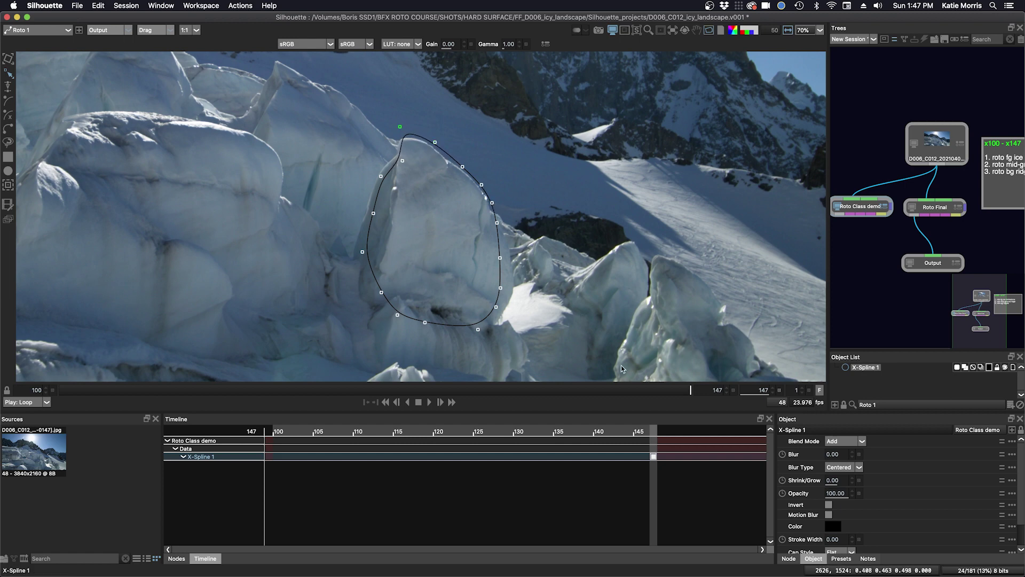
left_click_drag(657, 434, 710, 385)
left_click_drag(477, 329, 487, 334)
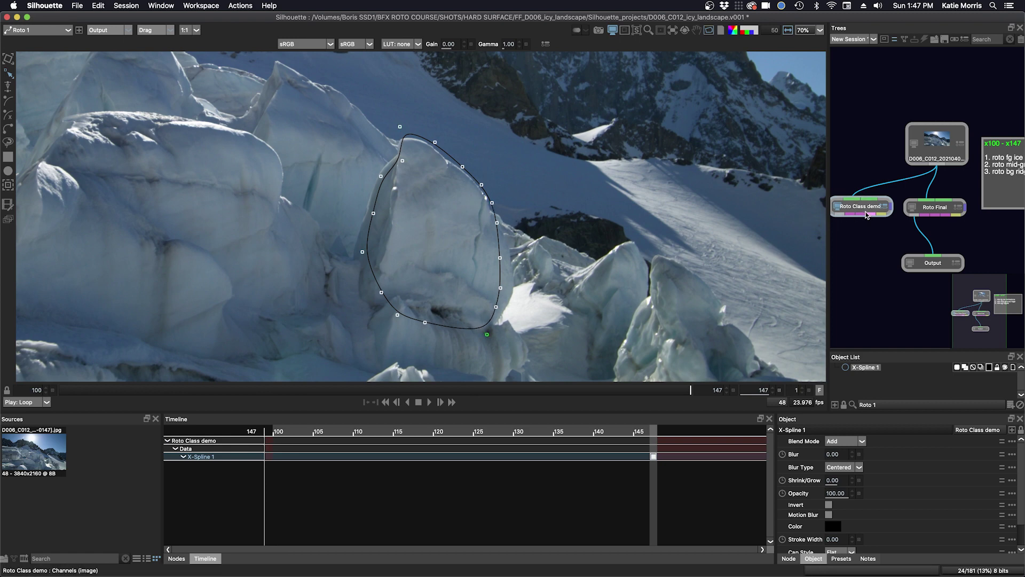
- Switch the ice block shape's planar tracker motion model from Perspective to Affine
left_click(8, 186)
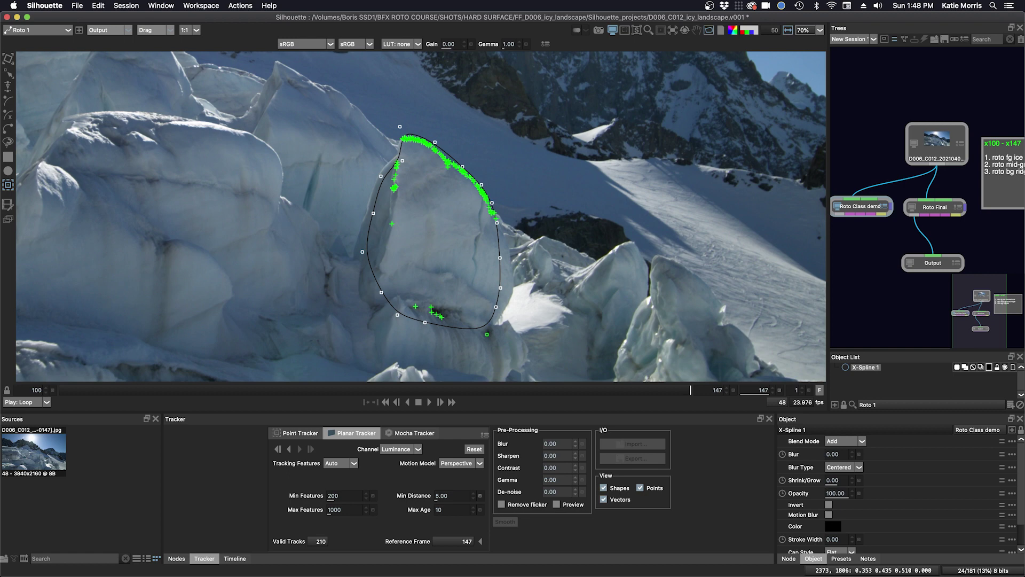
left_click(446, 463)
left_click(444, 479)
- Try Corners, Edges and Ridges as tracking features, then return to Auto
left_click(333, 462)
left_click(310, 472)
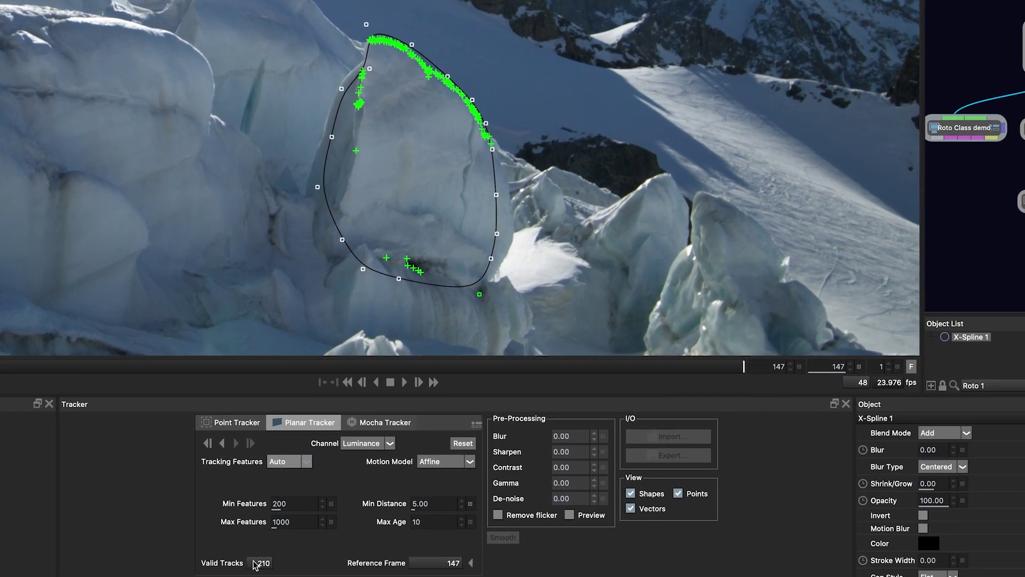
left_click(307, 462)
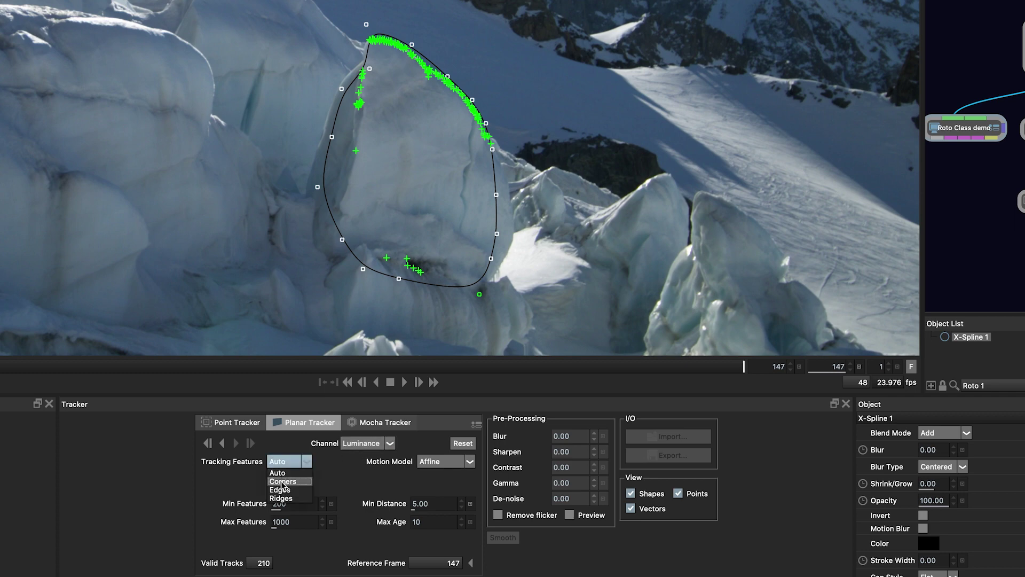
left_click(288, 481)
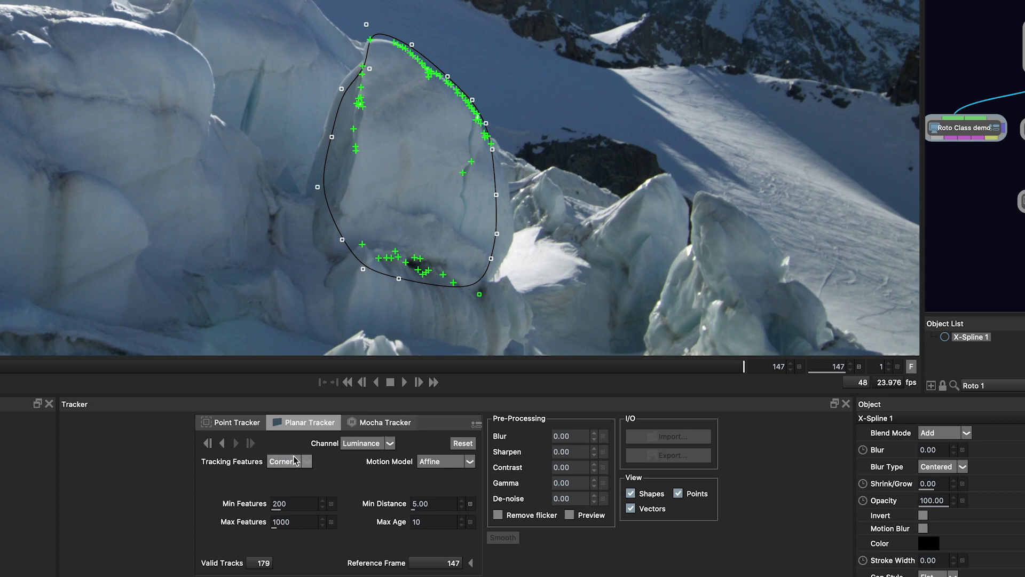
left_click(283, 463)
left_click(283, 482)
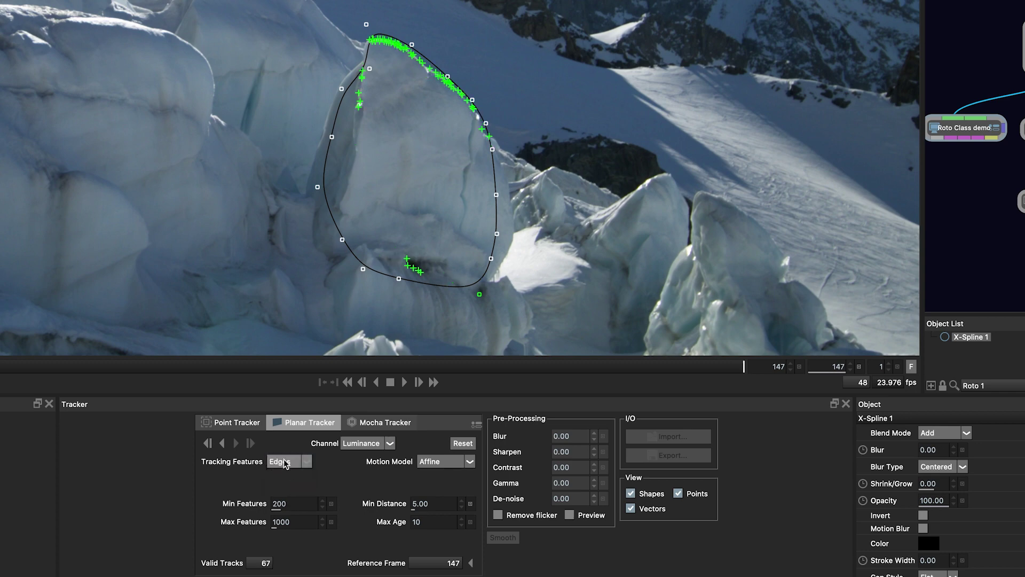
left_click(287, 462)
left_click(275, 502)
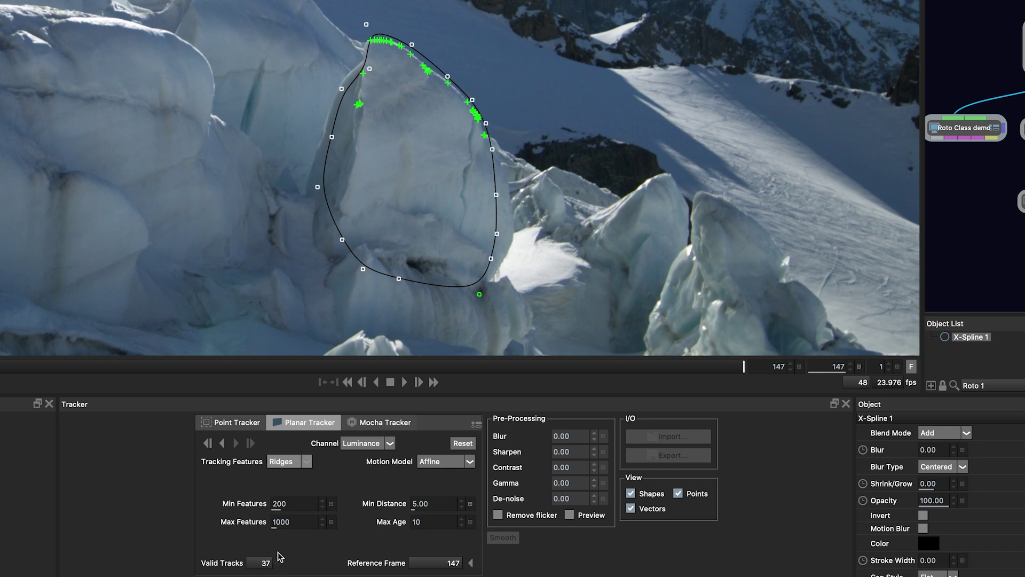
left_click(283, 463)
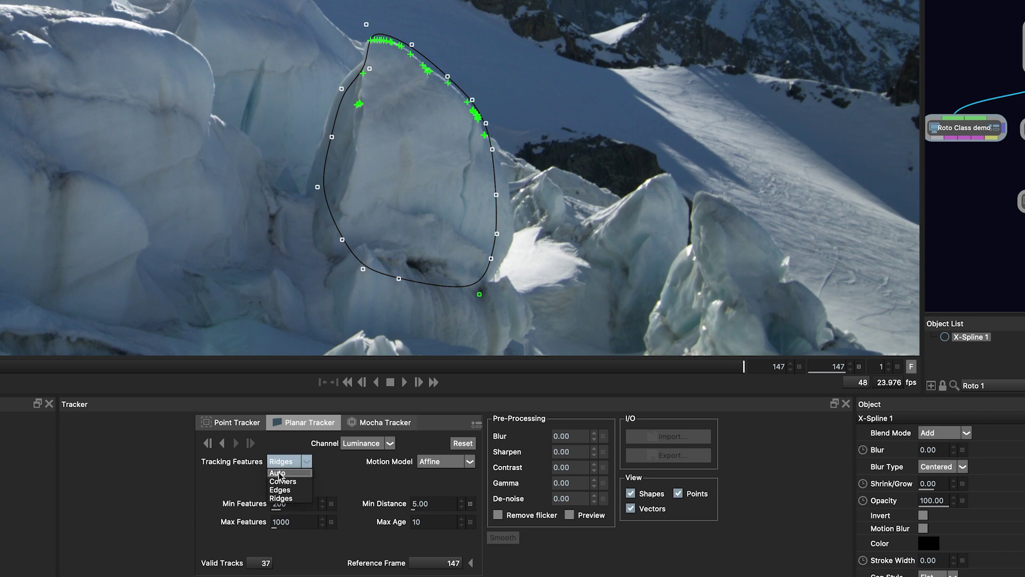
left_click(296, 473)
- Try the Red and Green tracking channels, then settle on Blue
left_click(362, 443)
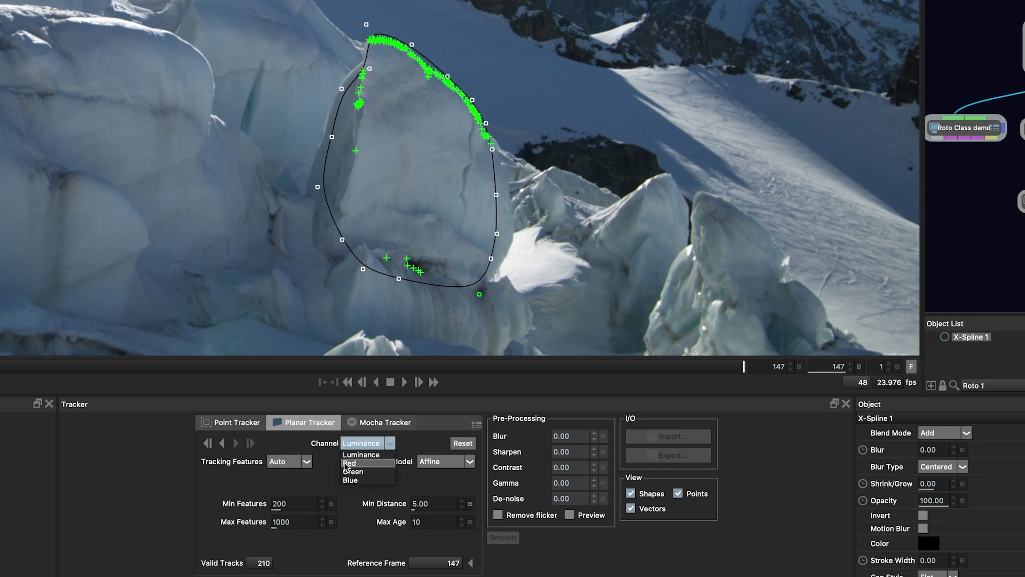
left_click(348, 463)
left_click(361, 446)
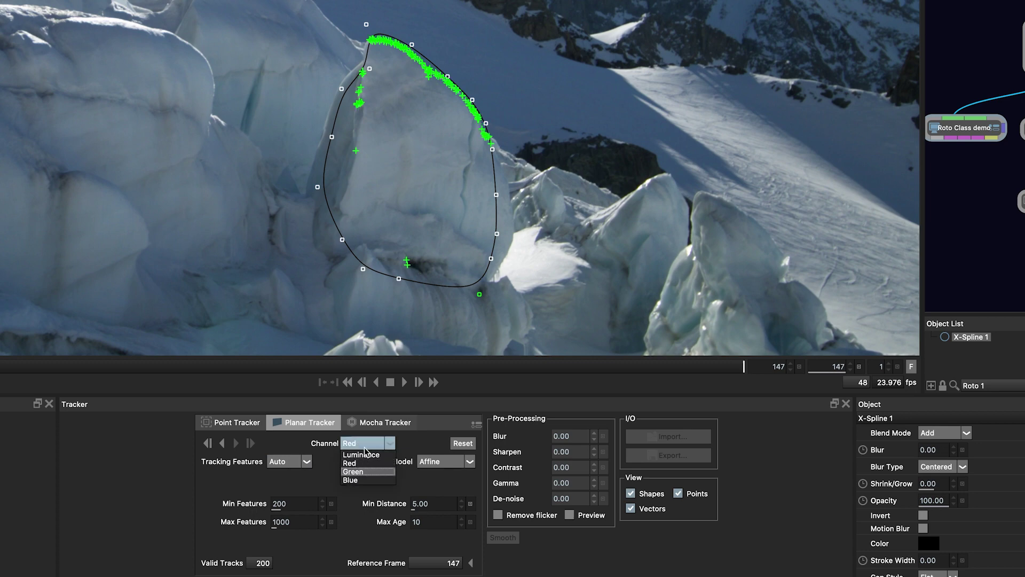
left_click(364, 450)
left_click(365, 447)
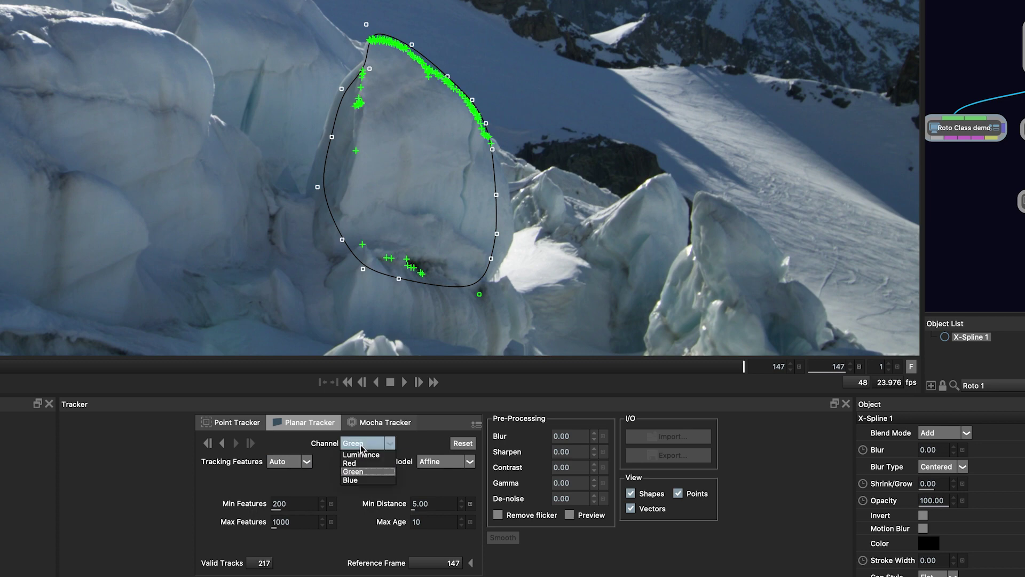
left_click(350, 480)
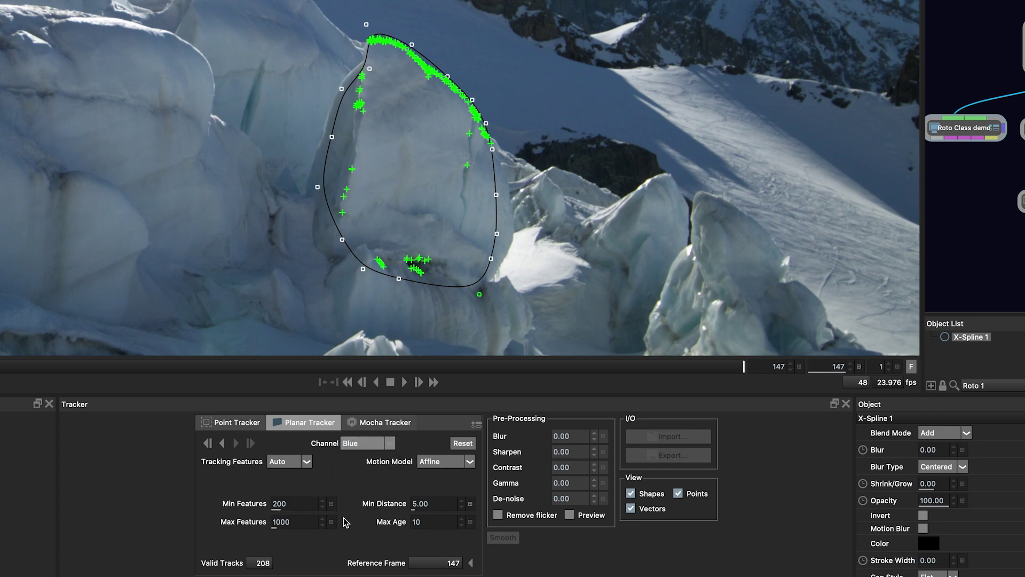
- Recheck Edges and Ridges, then settle on Corners tracking features for 248 valid tracks
left_click(290, 463)
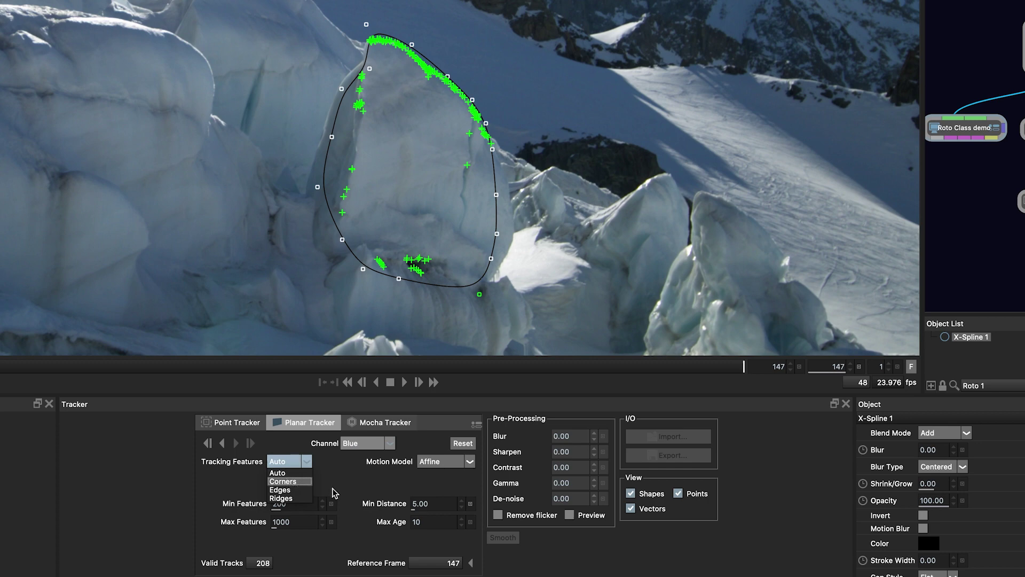
key("Return")
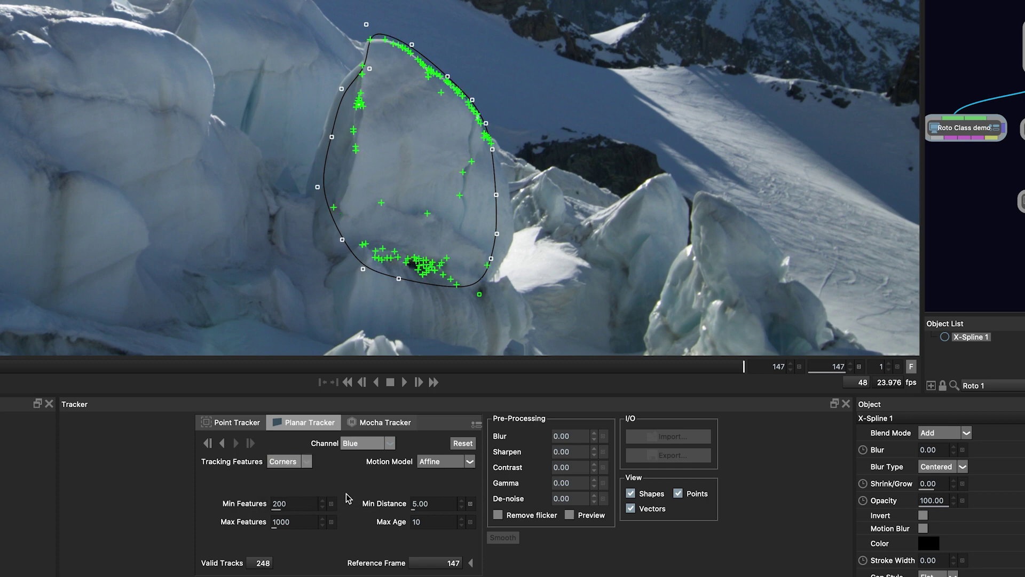
left_click(281, 463)
left_click(285, 490)
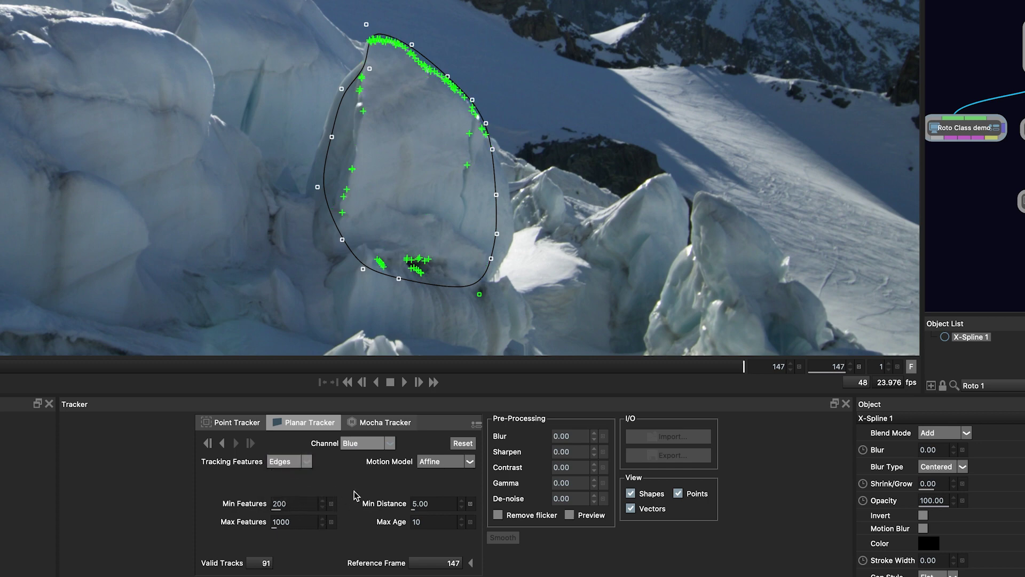
left_click(294, 462)
left_click(282, 499)
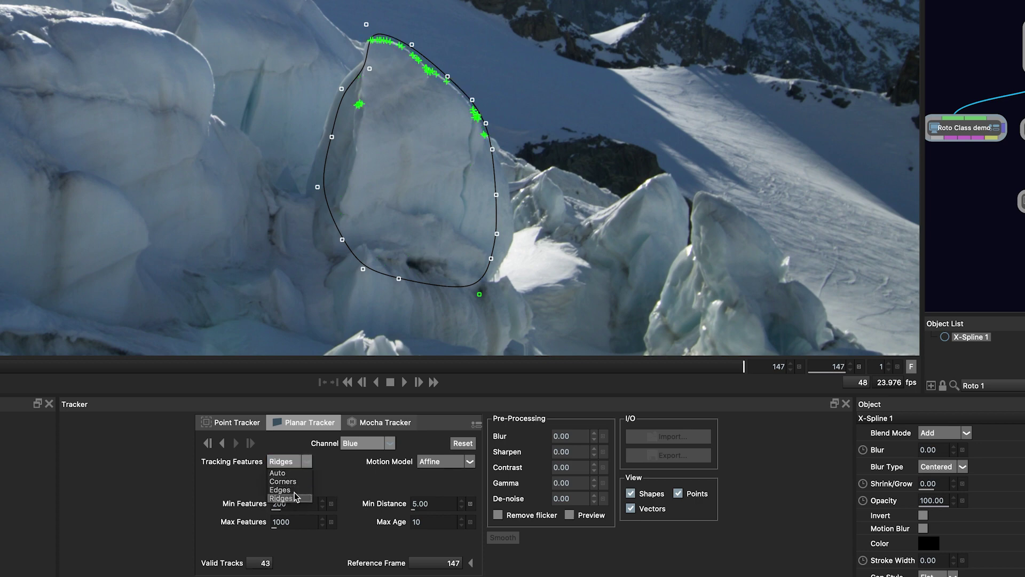
left_click(297, 461)
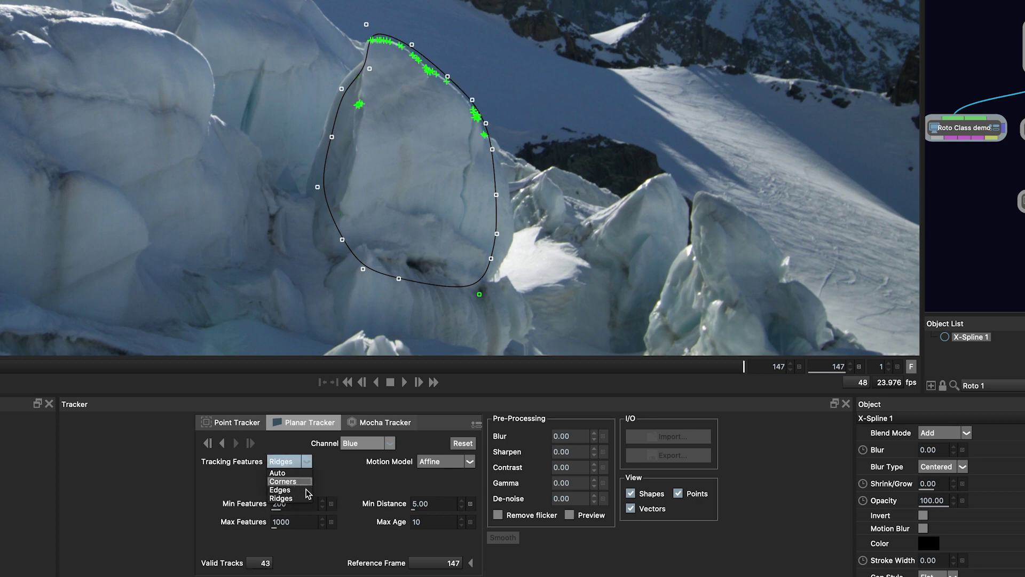
key("Return")
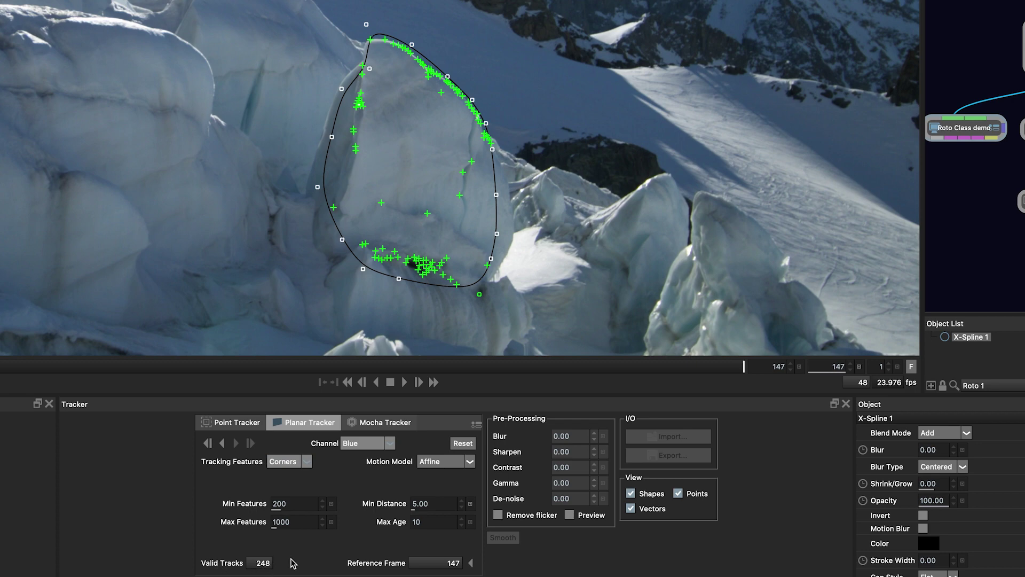
- Preview pre-processing, test contrast values, and leave Contrast at 8.00 for 286 valid tracks
left_click(570, 517)
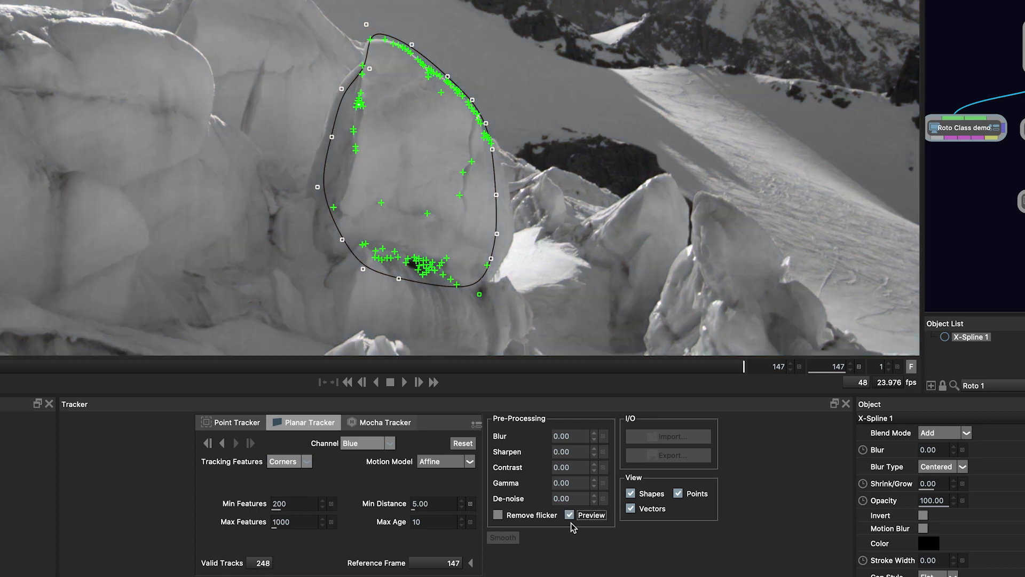
left_click(562, 468)
left_click_drag(571, 467, 577, 468)
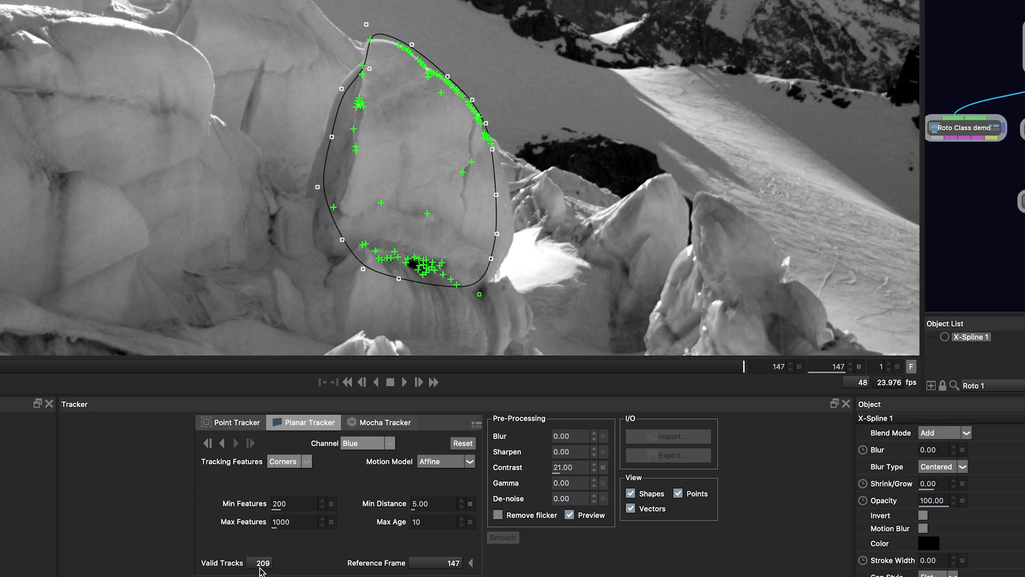
mouse_move(562, 468)
left_mouse_down()
mouse_move(573, 468)
mouse_move(557, 467)
mouse_move(568, 480)
left_mouse_up()
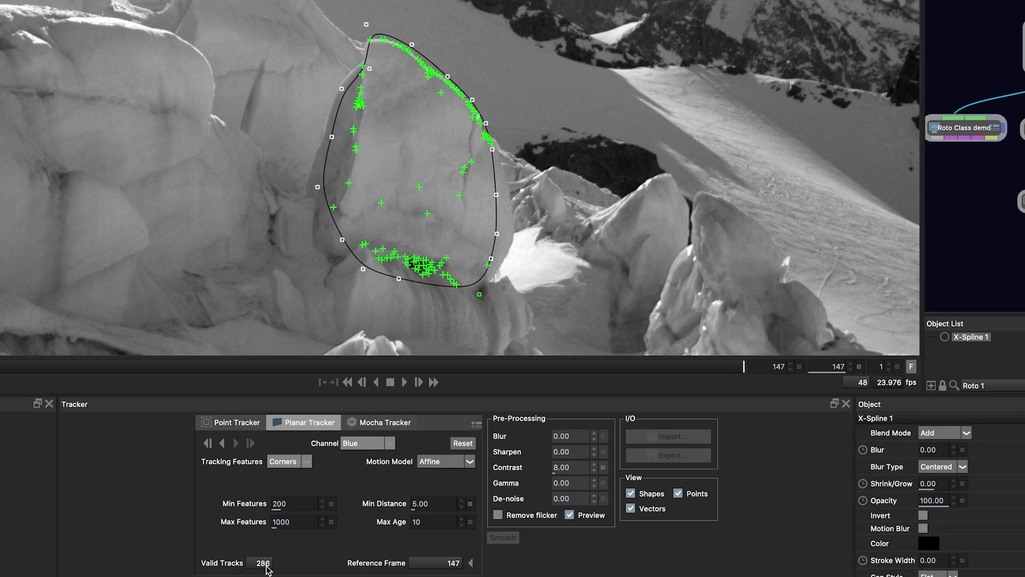
left_click(570, 516)
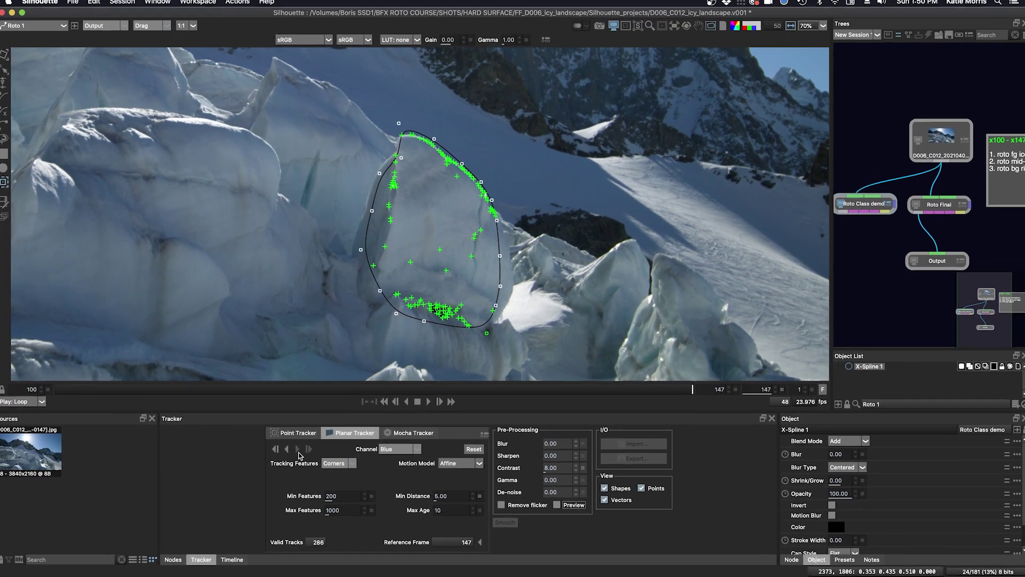
- Run the Planar Tracker backward on the ice block shape from frame 147 toward frame 100
left_click(287, 449)
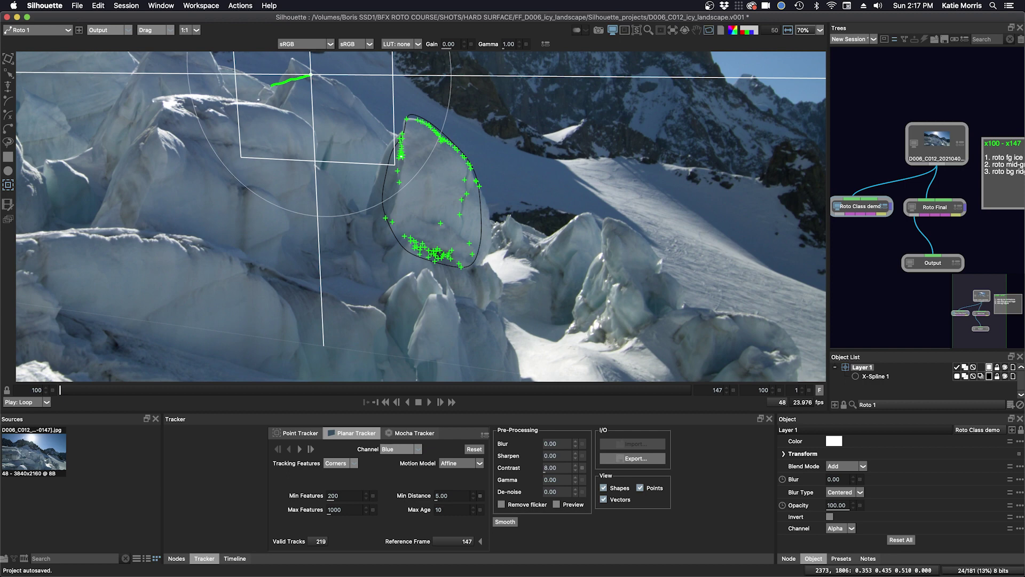
- Stabilise the viewer on Roto Class demo > Layer 1
left_click(673, 31)
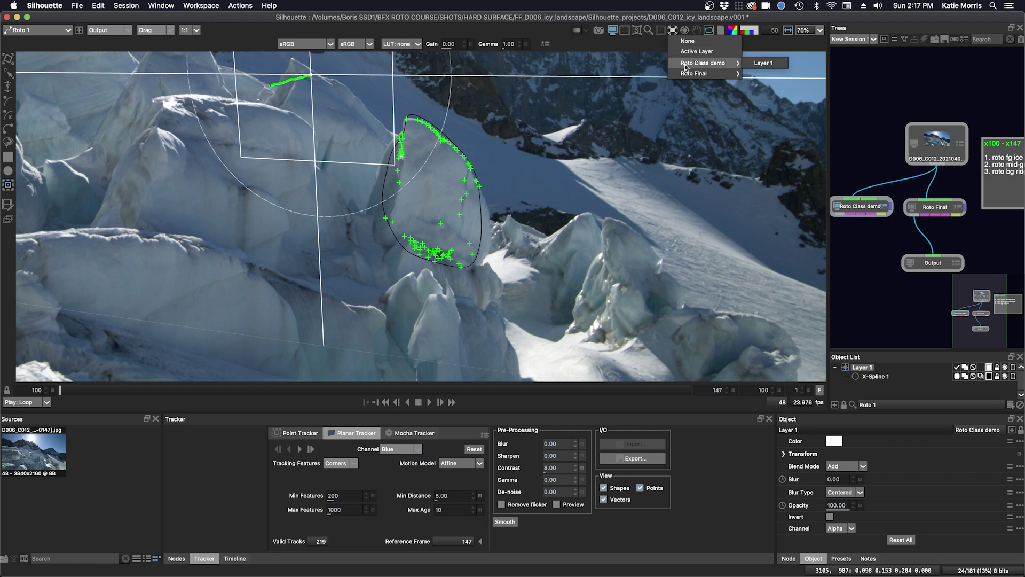
mouse_move(726, 63)
left_click(764, 63)
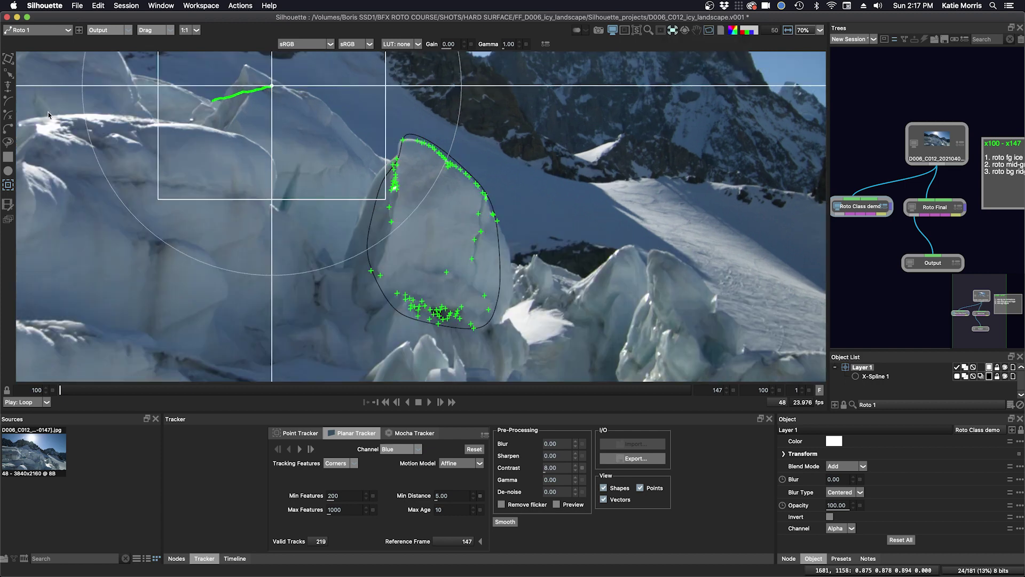
- Return to the Select tool, play the tracked shot, and end on frame 147
left_click(9, 75)
left_click_drag(372, 203, 414, 199)
left_click(429, 402)
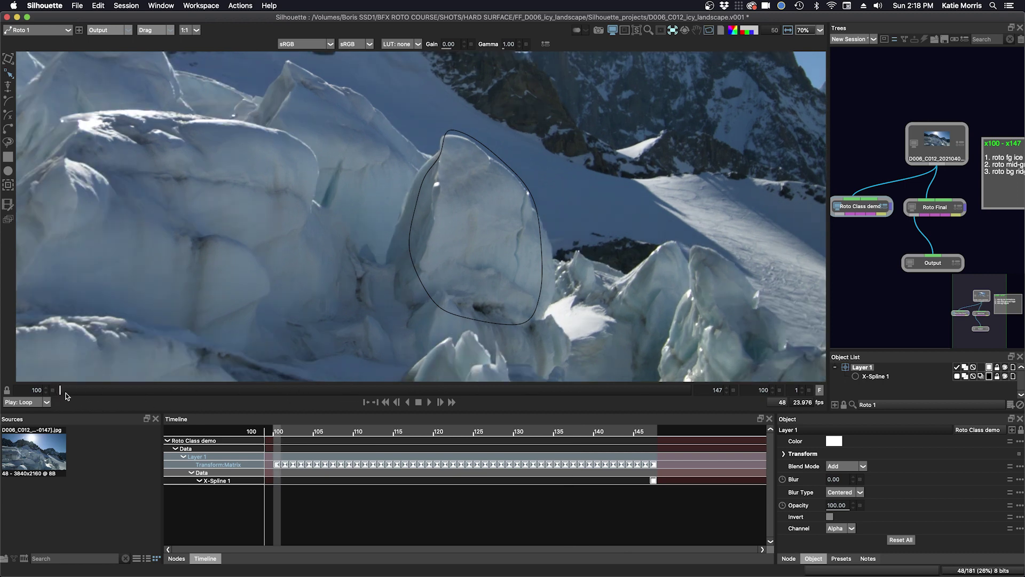
left_click_drag(65, 393, 722, 381)
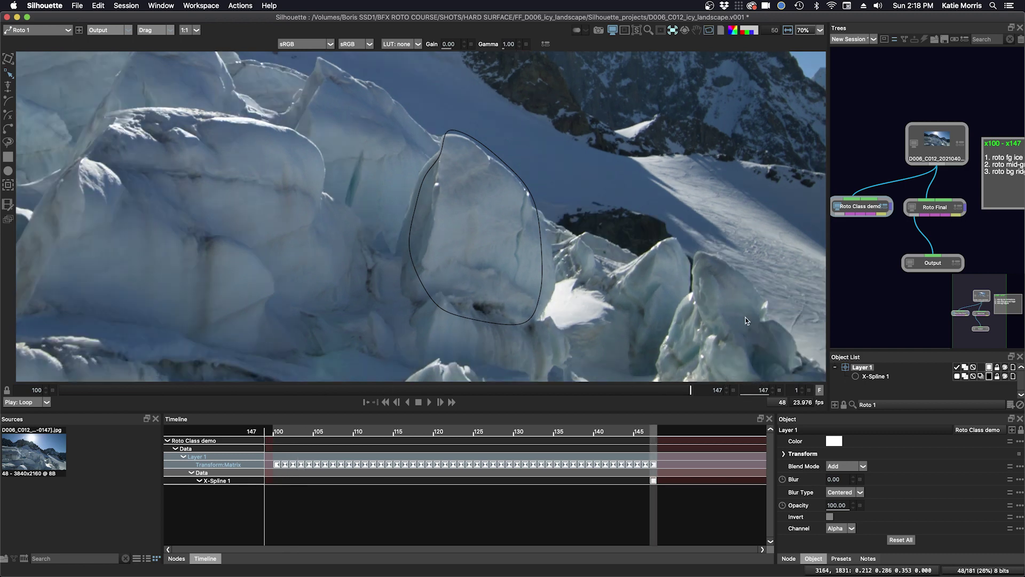
- Rename the ice-block spline X-Spline 1 to trk
left_click(876, 377)
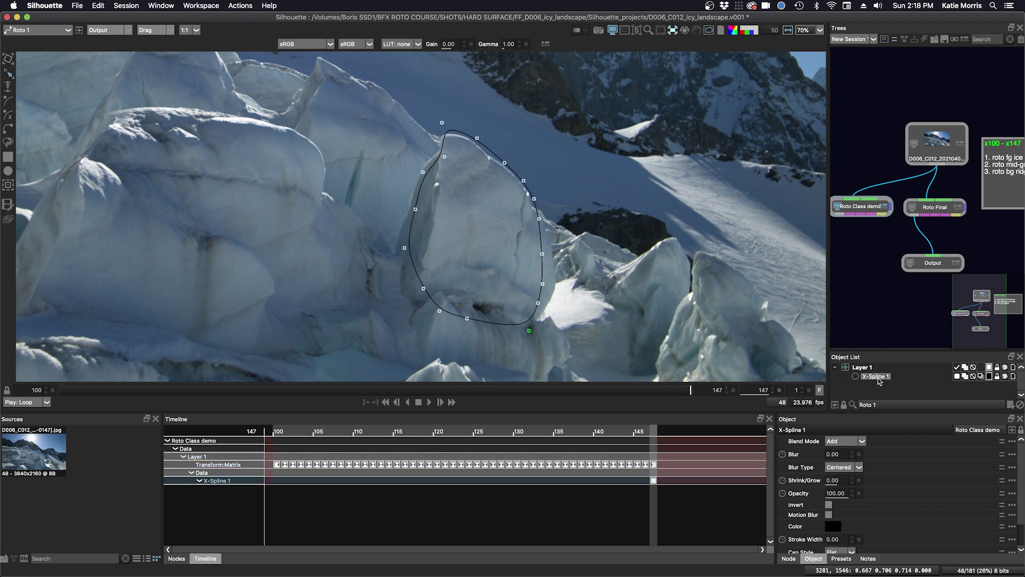
type("trk")
key("Return")
- Colour trk green, hide it from the viewer, and select Layer 1
left_click(988, 376)
left_click(1006, 380)
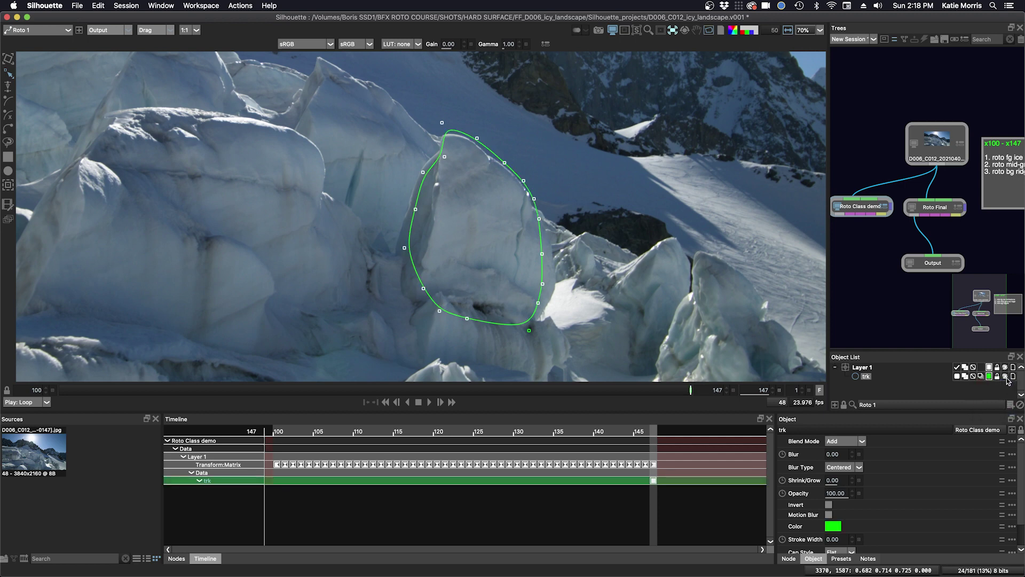
left_click(1006, 377)
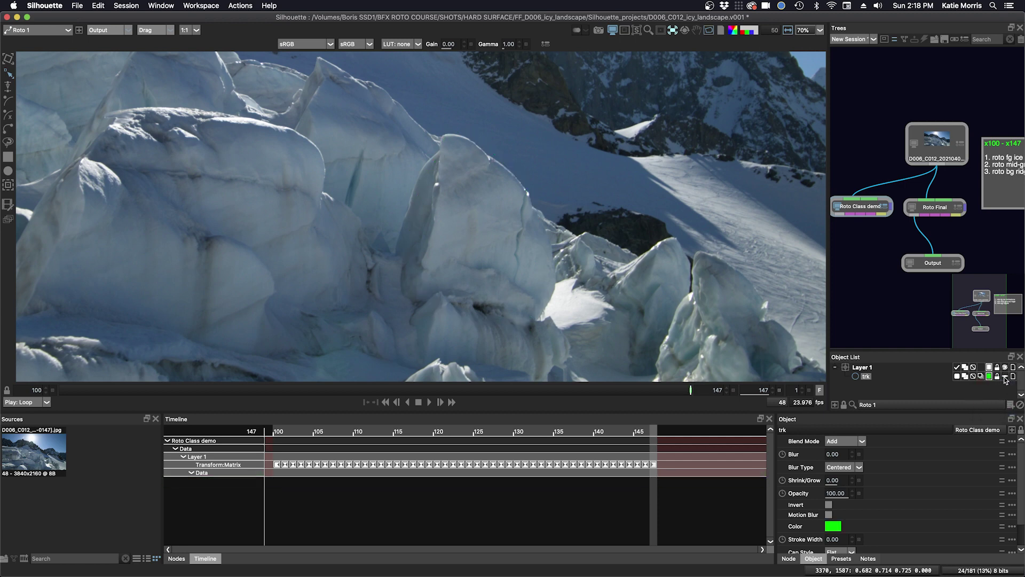
left_click(864, 369)
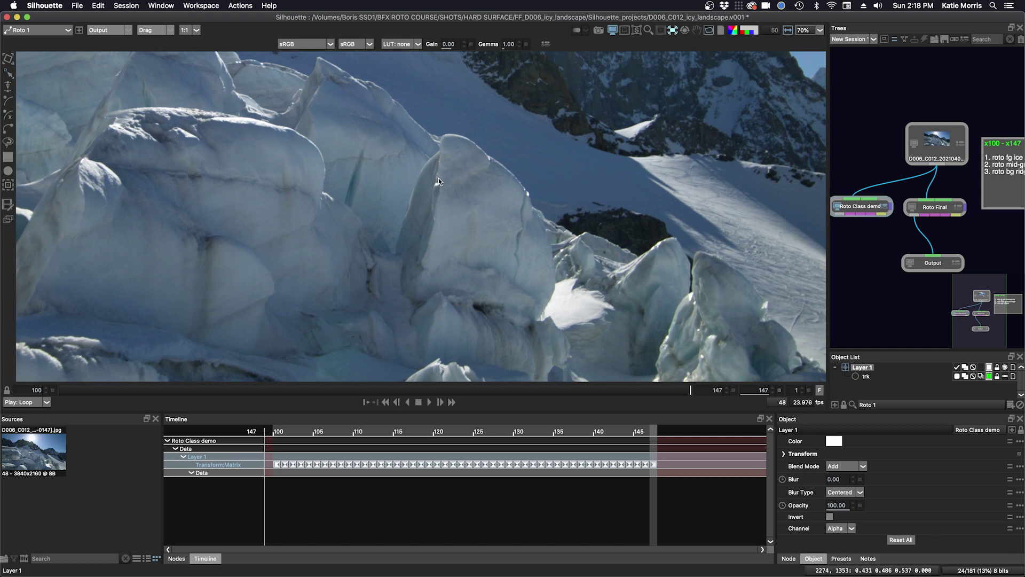
- Zoom in and place X-Spline points around the ice block's top, right edge, bottom and left edge, closing the shape
scroll(437, 184, "up", 5)
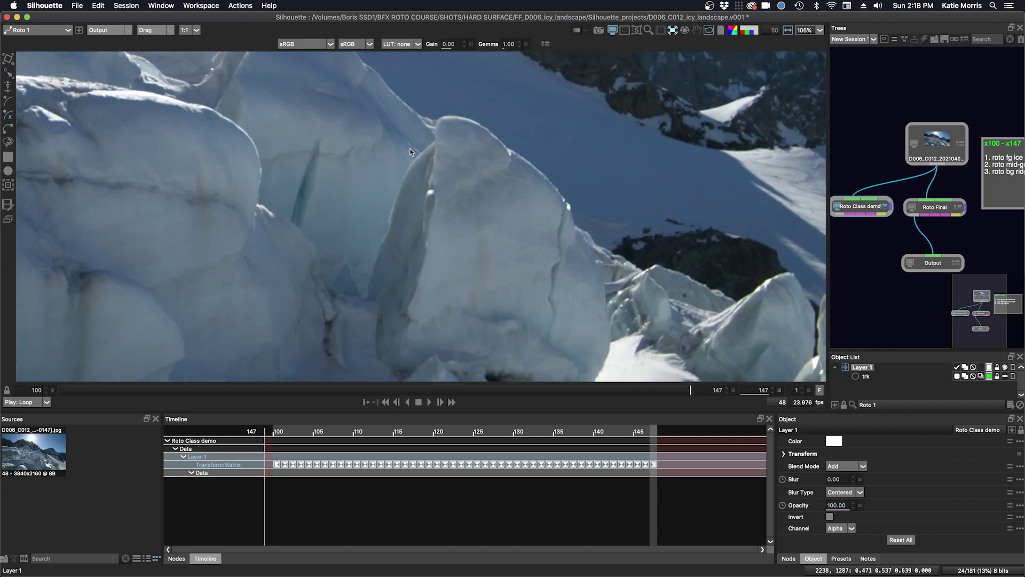
left_click(416, 159)
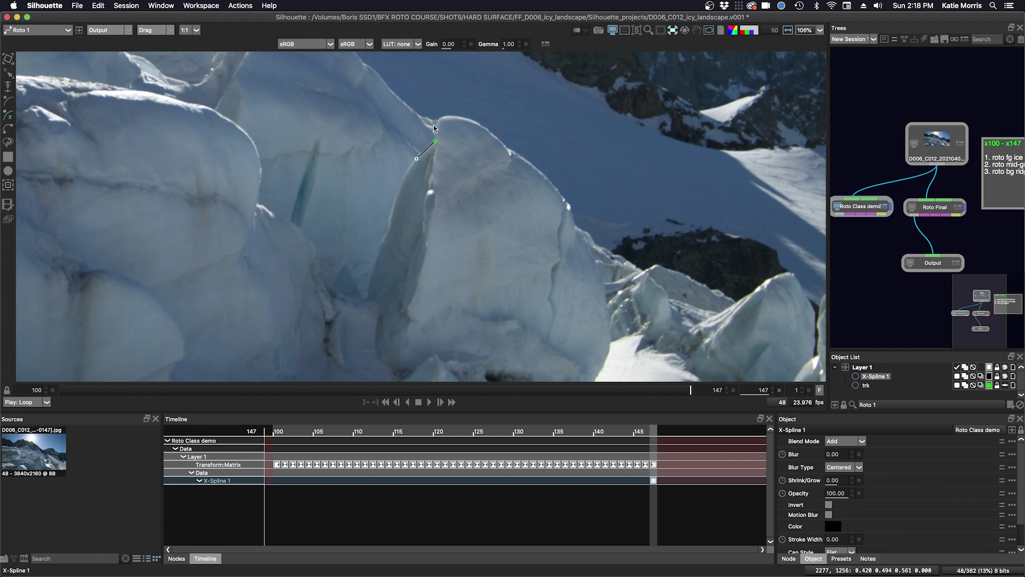
left_click(433, 124)
left_click(573, 221)
left_click(579, 229)
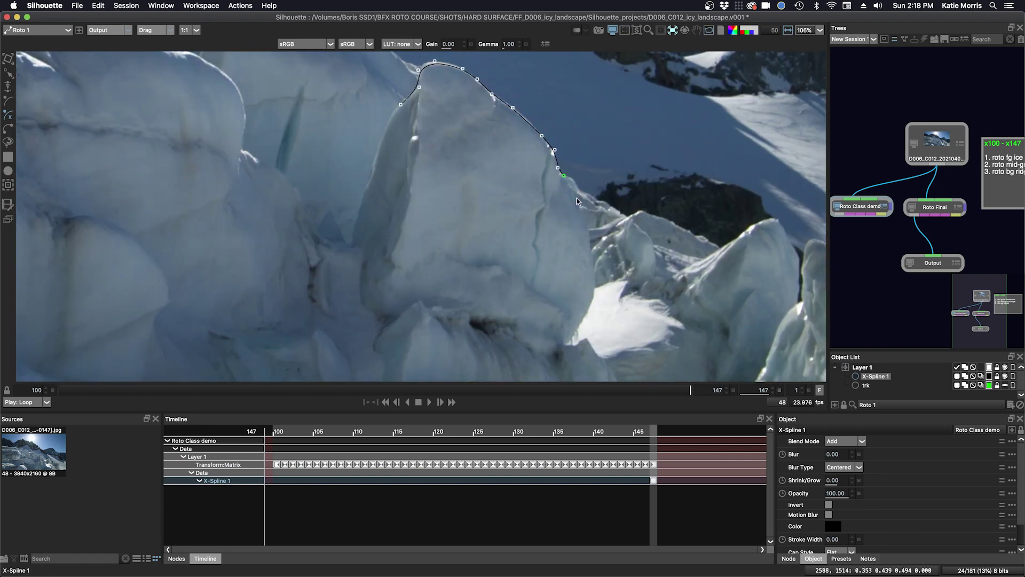
left_click(593, 288)
left_click(586, 314)
left_click(380, 314)
left_click(347, 285)
left_click(360, 205)
left_click(362, 187)
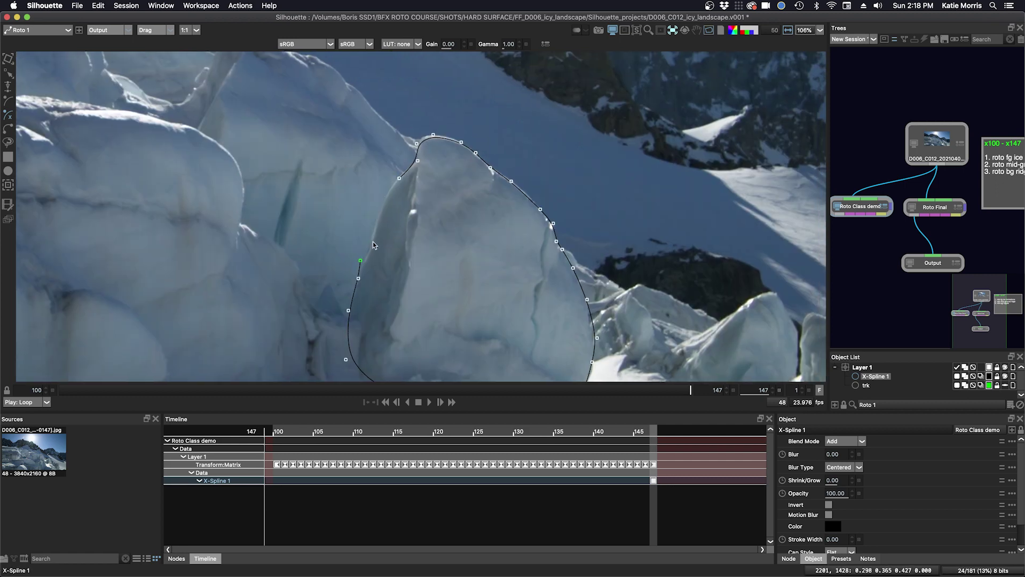
left_click(380, 194)
left_click(399, 177)
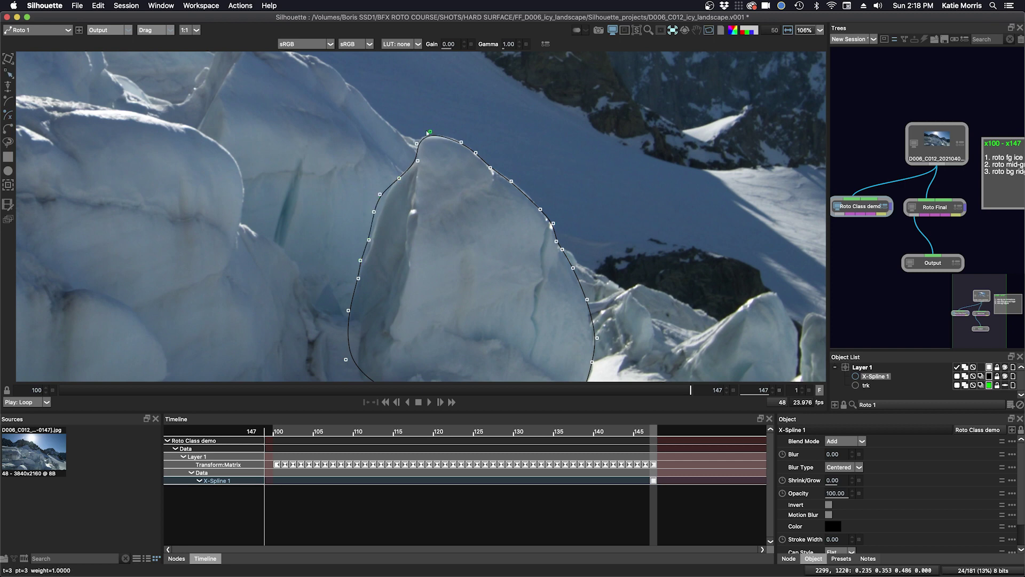
- Add a point on the top curve and drag the points onto the ice block's edges
left_click(454, 138)
left_click_drag(511, 180, 483, 156)
mouse_move(541, 209)
left_mouse_down()
mouse_move(559, 249)
mouse_move(537, 205)
left_mouse_up()
left_click_drag(373, 212, 420, 159)
left_click(399, 179)
left_click_drag(369, 240, 367, 258)
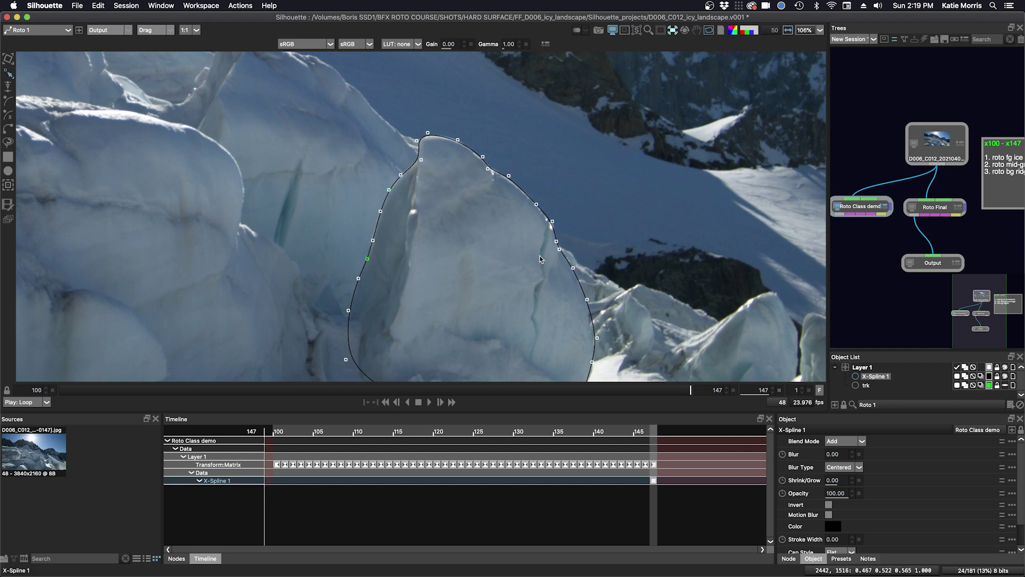
left_click_drag(552, 221, 556, 227)
left_click_drag(457, 139, 480, 157)
- At frame 100, nudge the ice block's peak points and a right-edge point down onto the ice
left_click(685, 393)
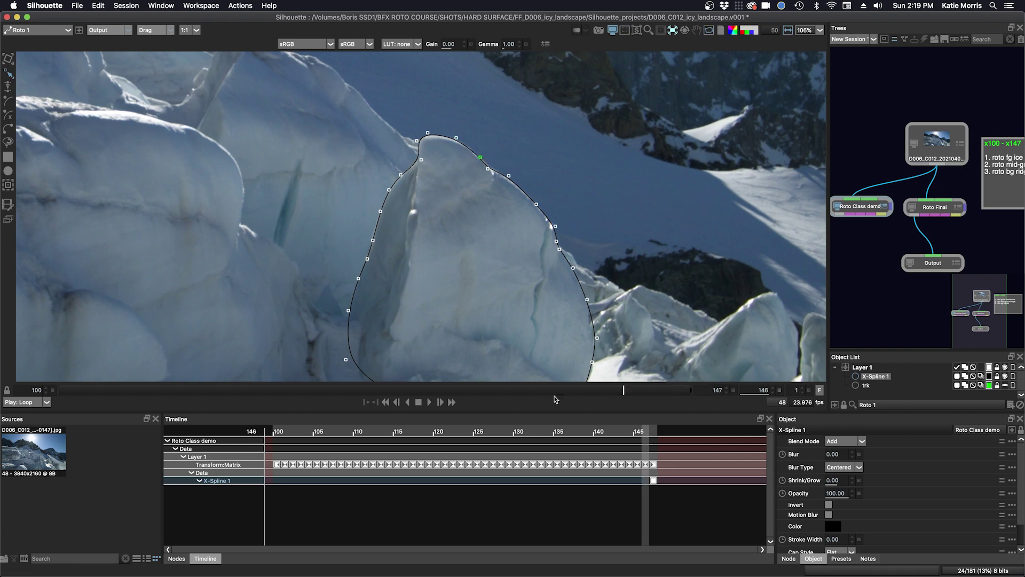
left_click(387, 398)
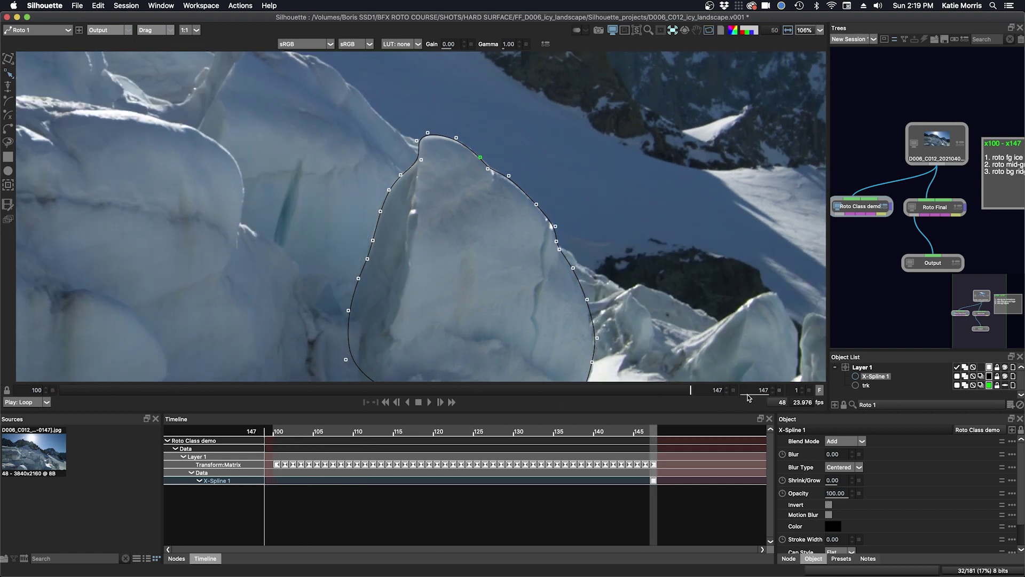
left_click_drag(749, 397, 15, 395)
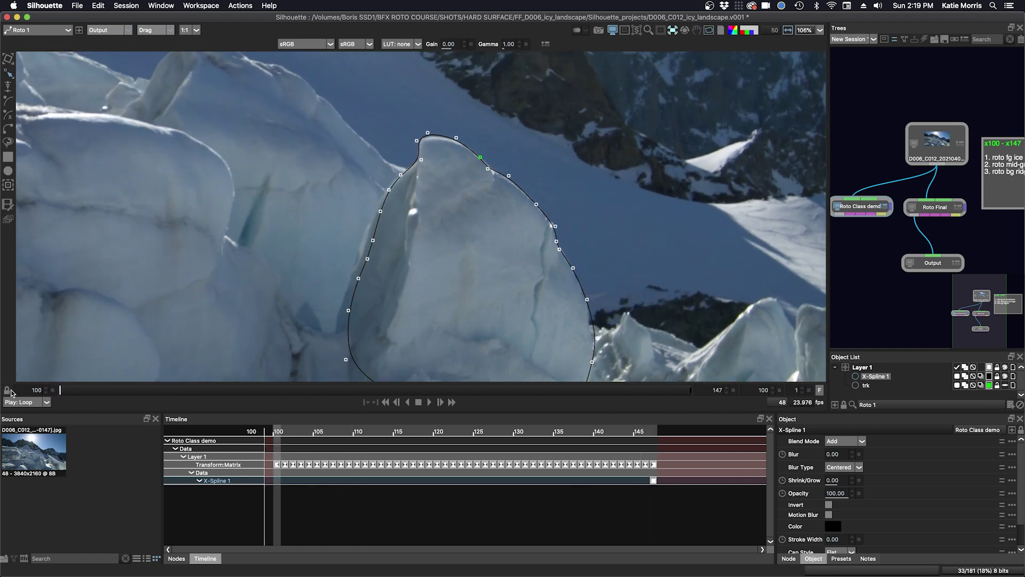
left_click_drag(388, 104, 468, 154)
key("Down")
key("Down")
key("Down")
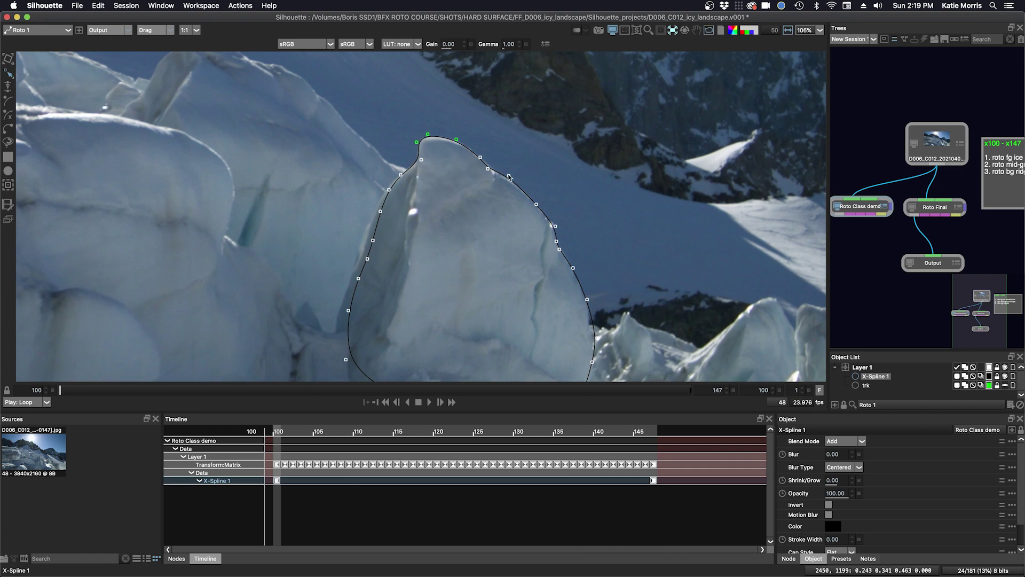
left_click_drag(495, 152, 526, 196)
key("Down")
key("Down")
key("Down")
key("Down")
key("Down")
- Shrink the Reshape brush and push the lower-right bulge and left edge onto the ice
left_click(9, 76)
left_click(48, 93)
left_click_drag(205, 184, 125, 155)
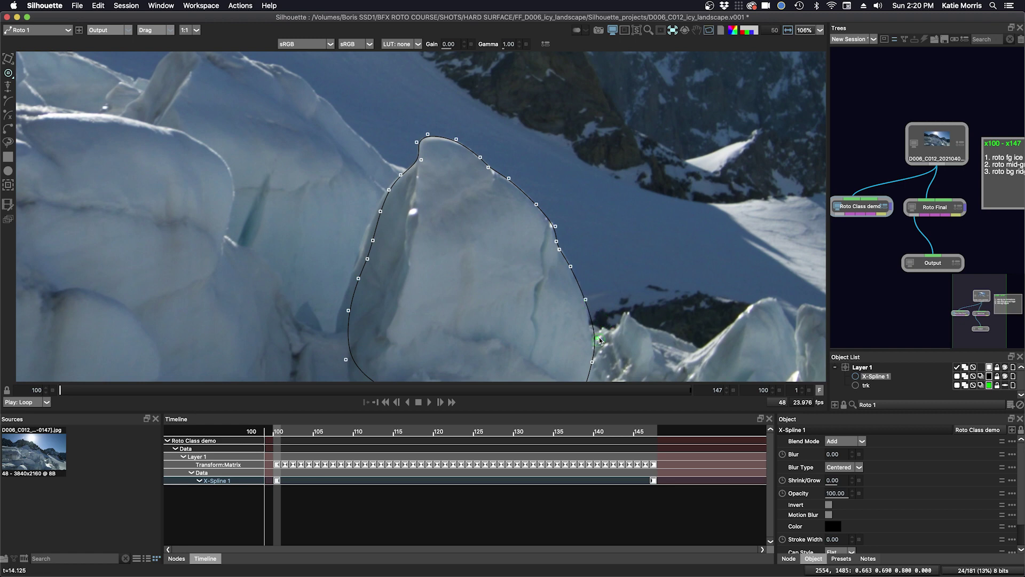
left_click_drag(595, 338, 591, 337)
left_click_drag(389, 189, 365, 240)
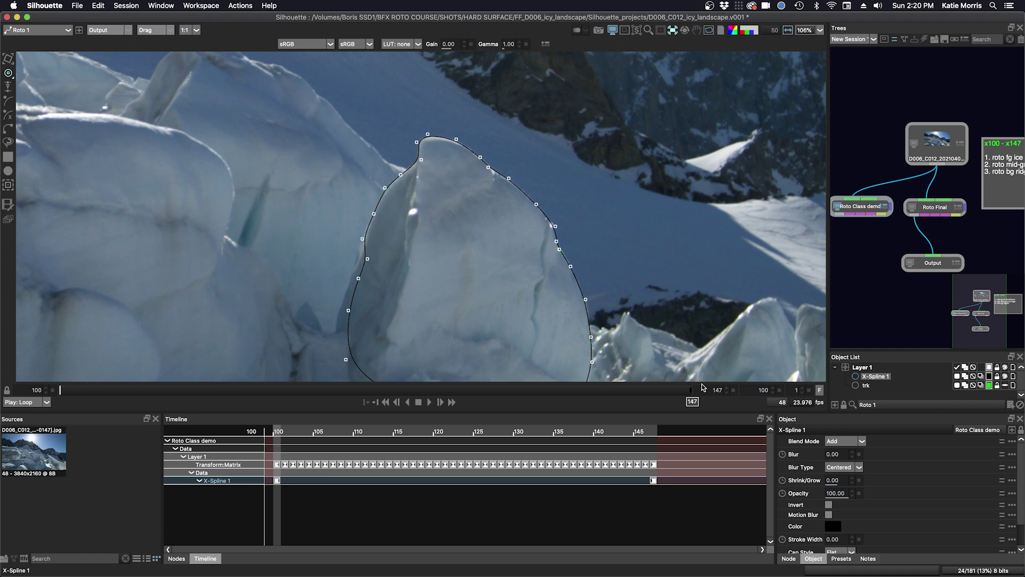
left_click(429, 402)
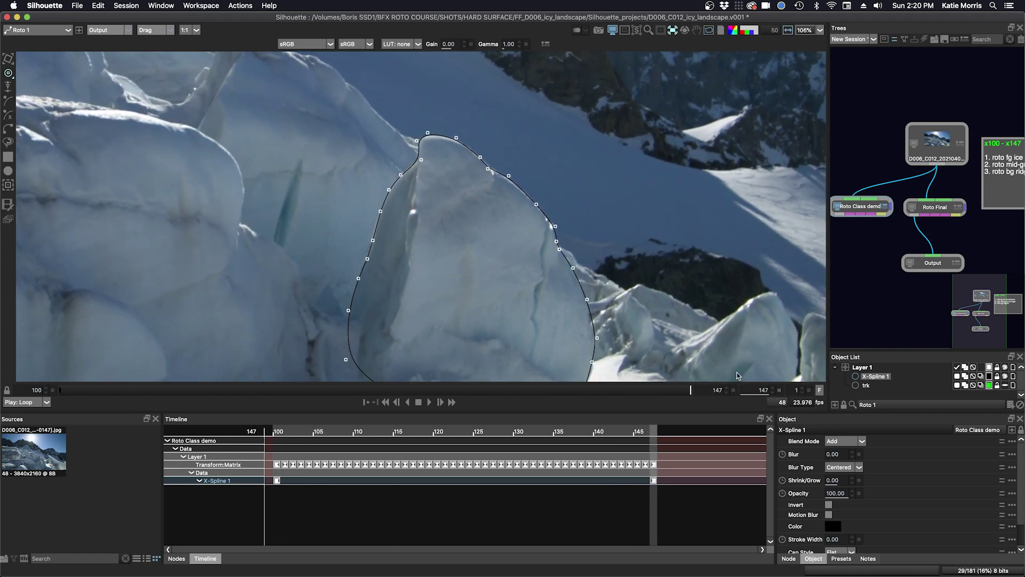
- Show the layer overlay in the viewer and deselect the spline
left_click(674, 31)
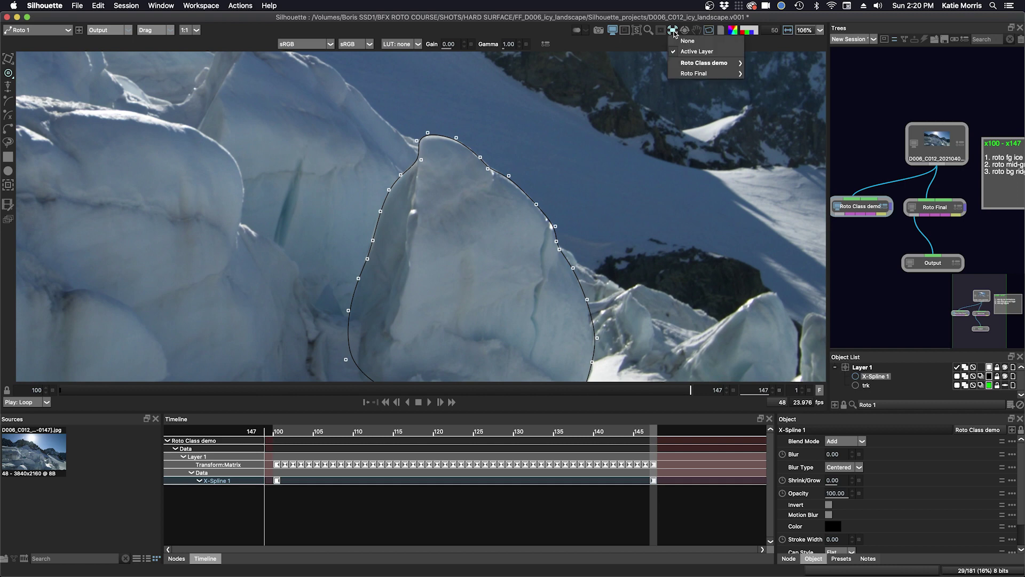
left_click(679, 48)
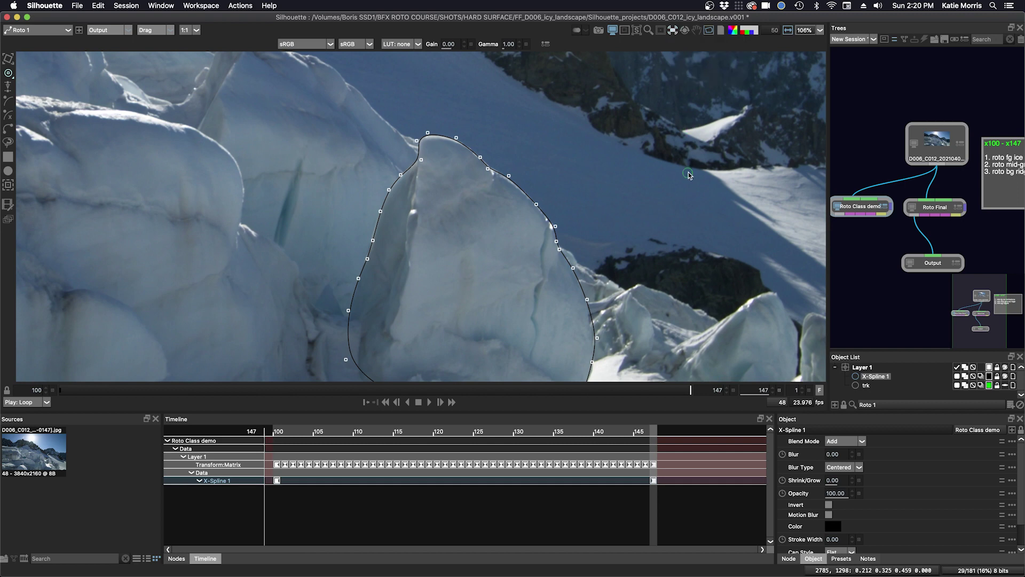
key("super+shift+a")
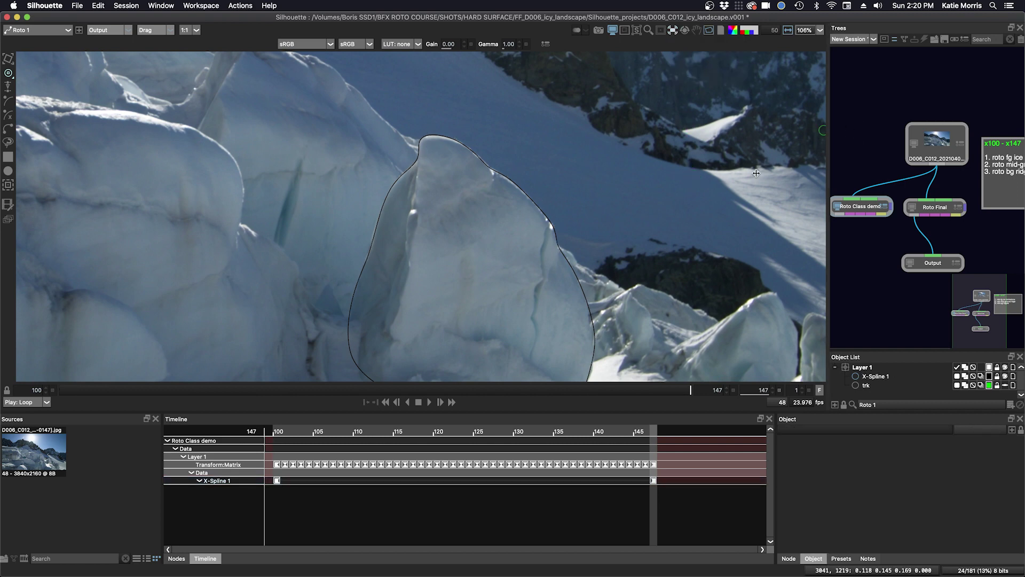
- Go to frame 129, hide the spline outline, and play through the shot to check the blue matte
mouse_move(604, 394)
left_mouse_down()
mouse_move(171, 405)
mouse_move(61, 395)
left_mouse_up()
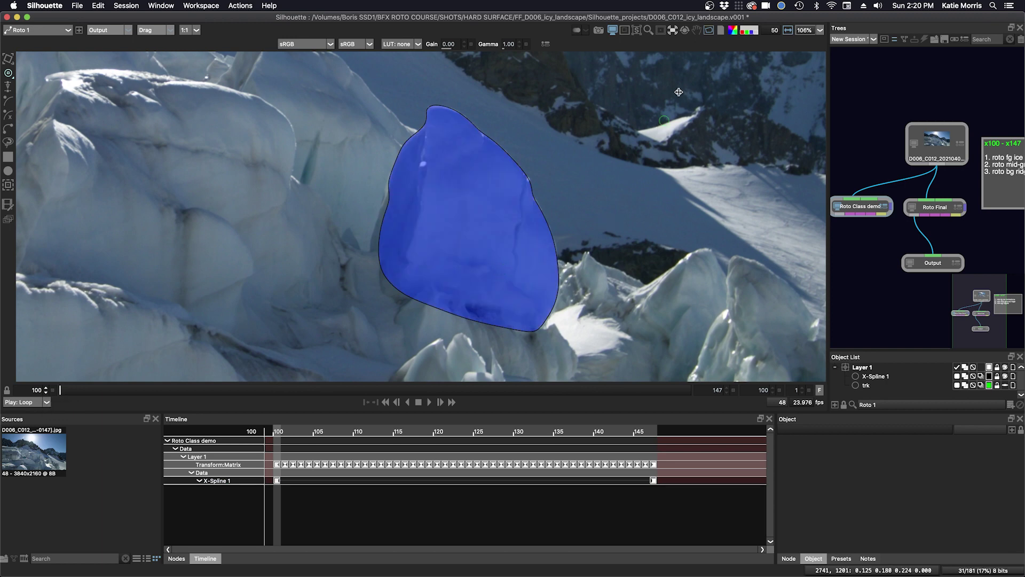
left_click(710, 30)
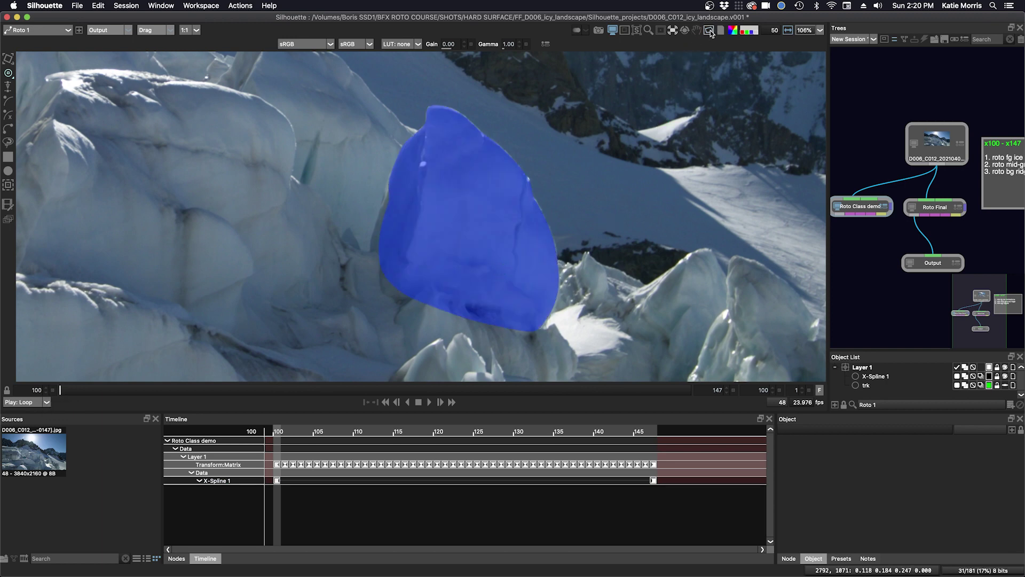
left_click(430, 402)
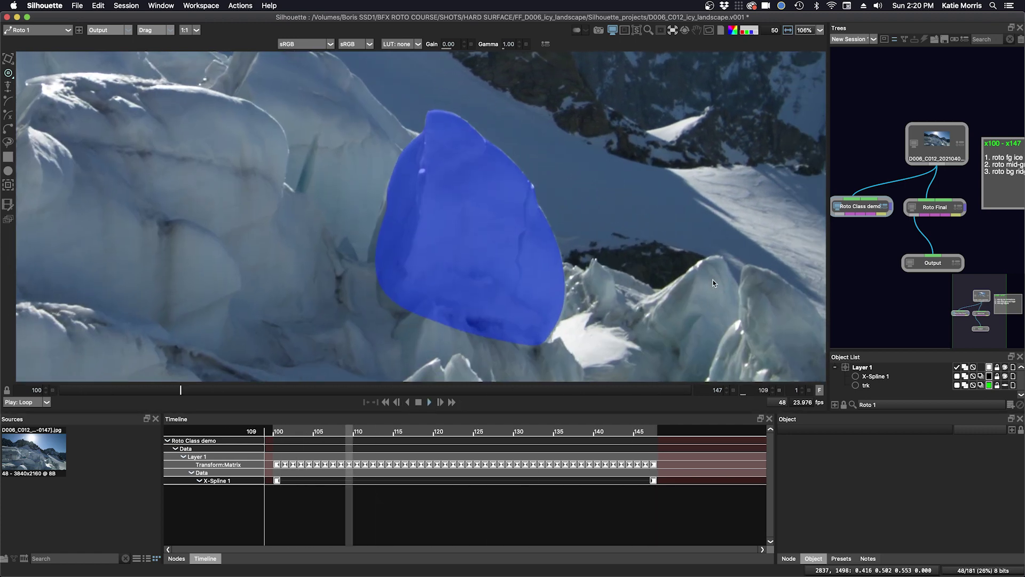
left_click(419, 403)
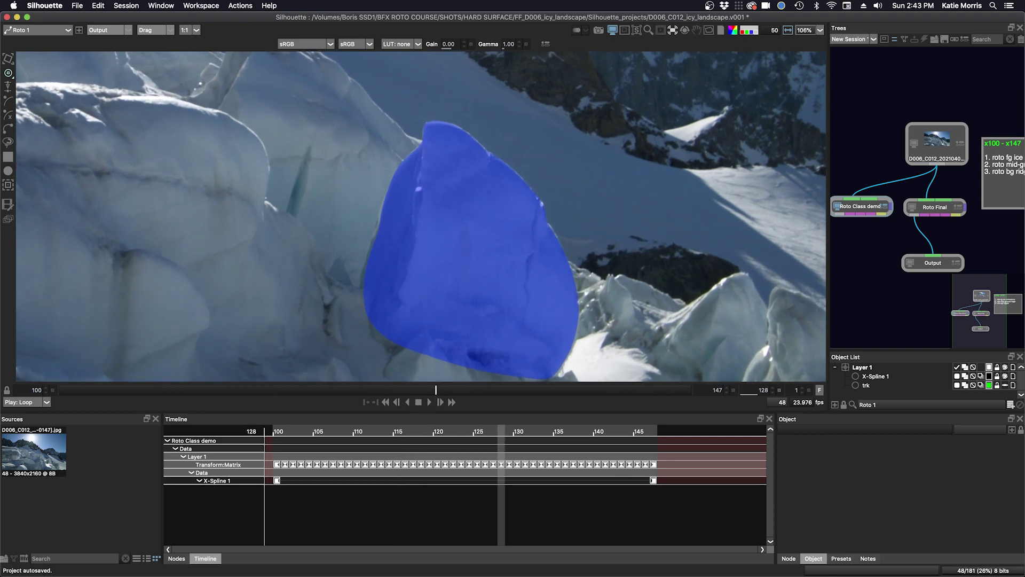
- Check the alpha matte, return to colour view, show the outline again, and zoom out to the whole landscape
key("a")
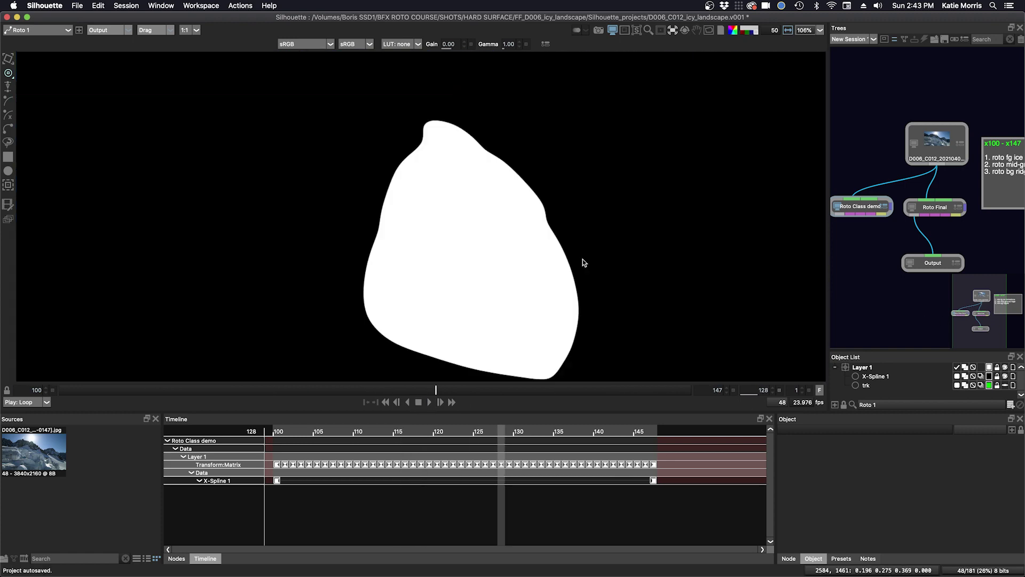
key("c")
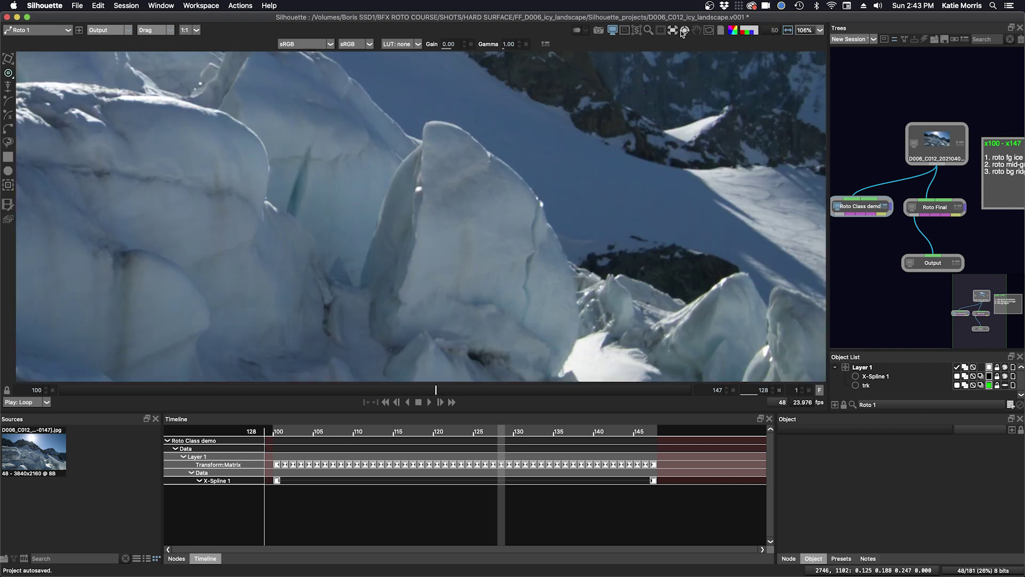
left_click(708, 30)
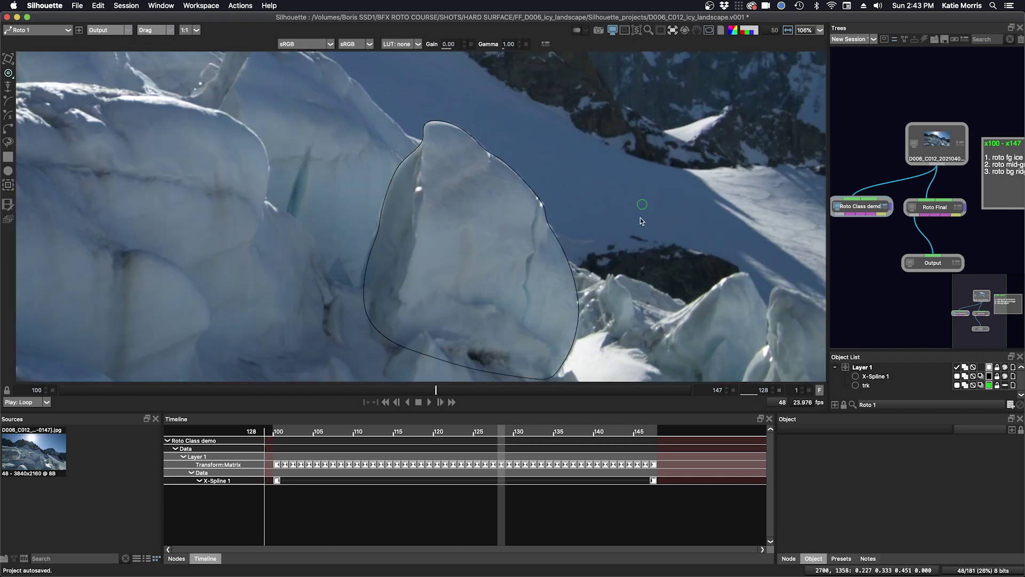
left_click_drag(688, 201, 644, 245)
scroll(644, 235, "down", 4)
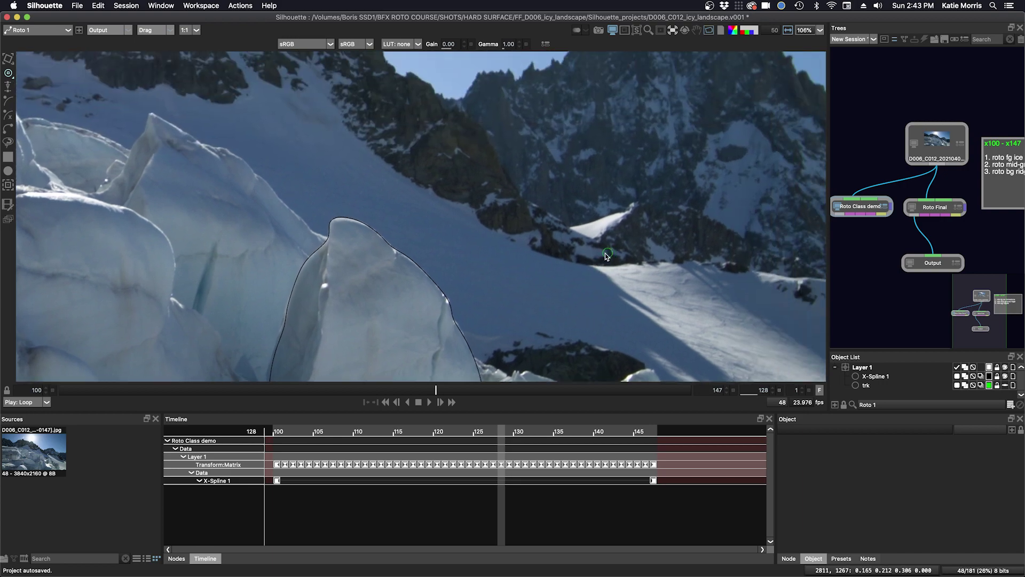